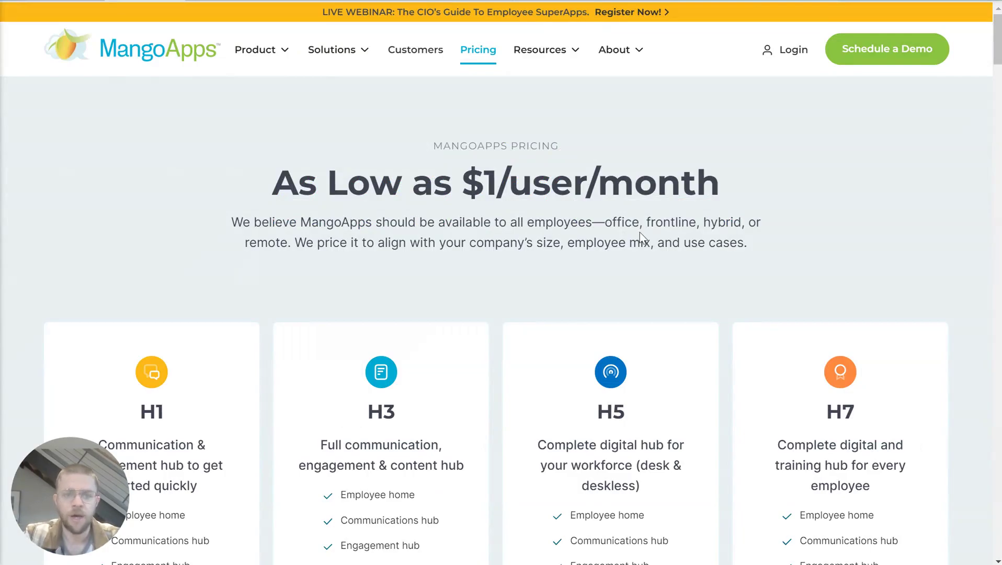
- Scroll through the Detailed Plan Features comparison, collapsing and re-expanding the Employee Home rows
scroll(519, 259, down, 4)
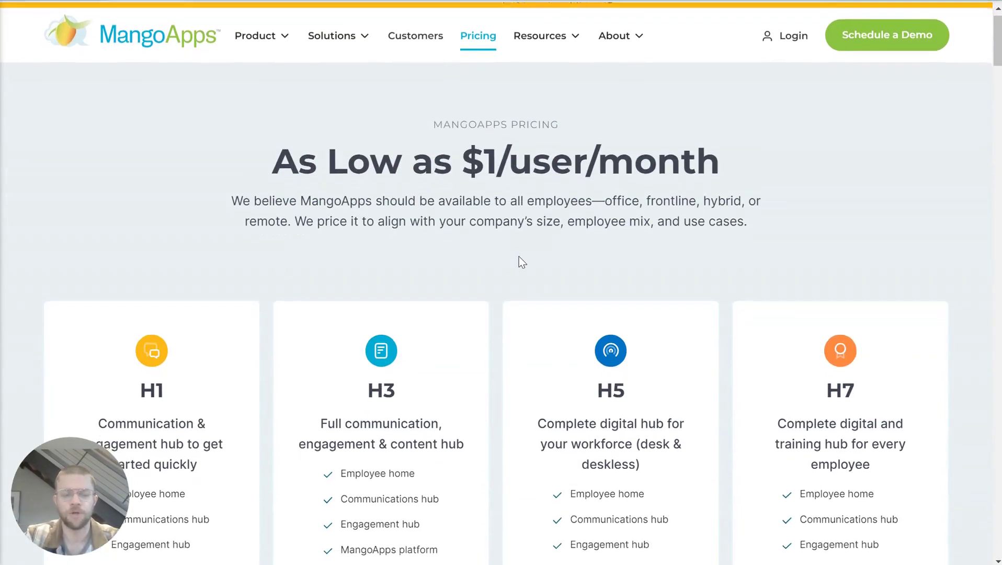
scroll(519, 257, down, 15)
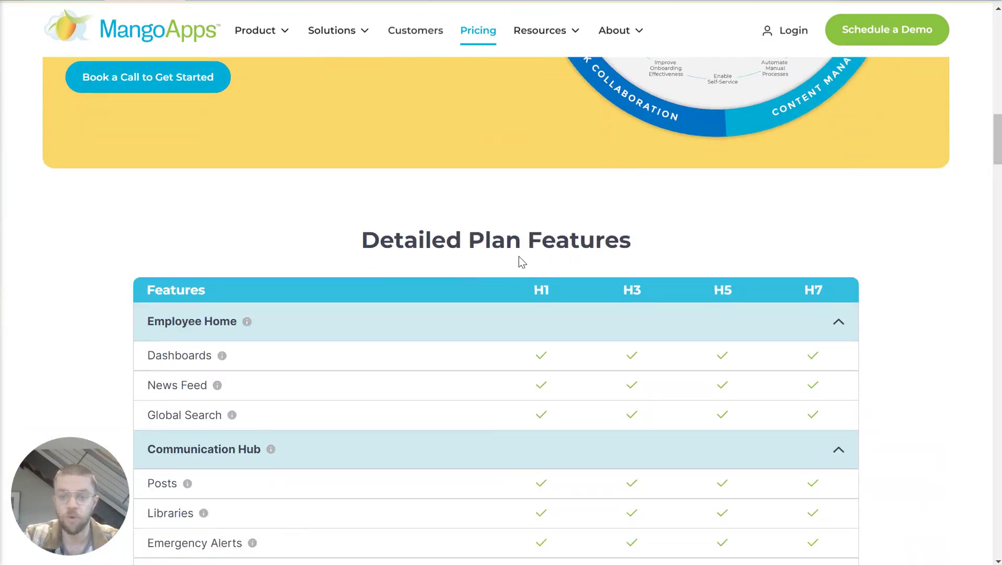
scroll(519, 255, down, 2)
click(563, 251)
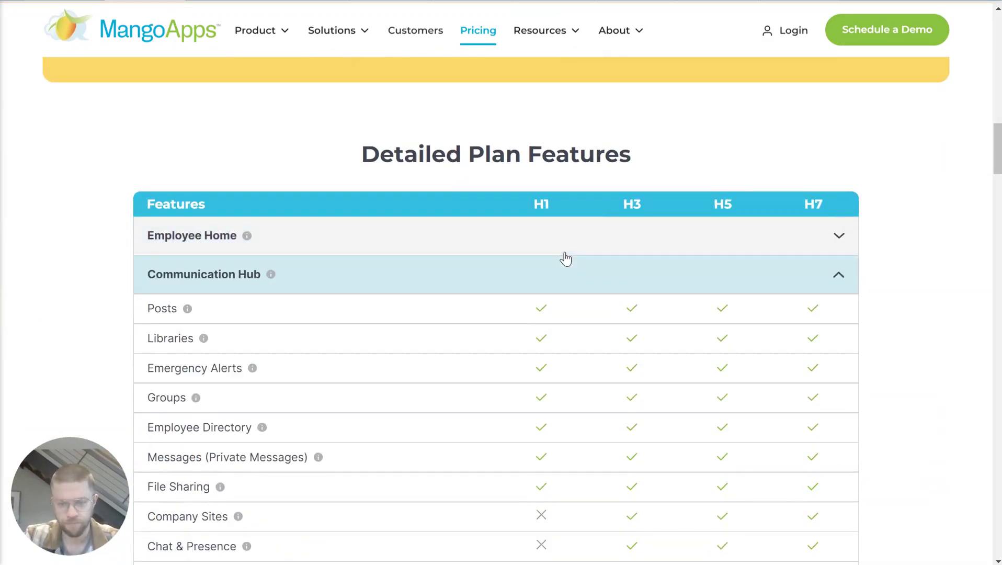
click(563, 251)
scroll(536, 346, down, 6)
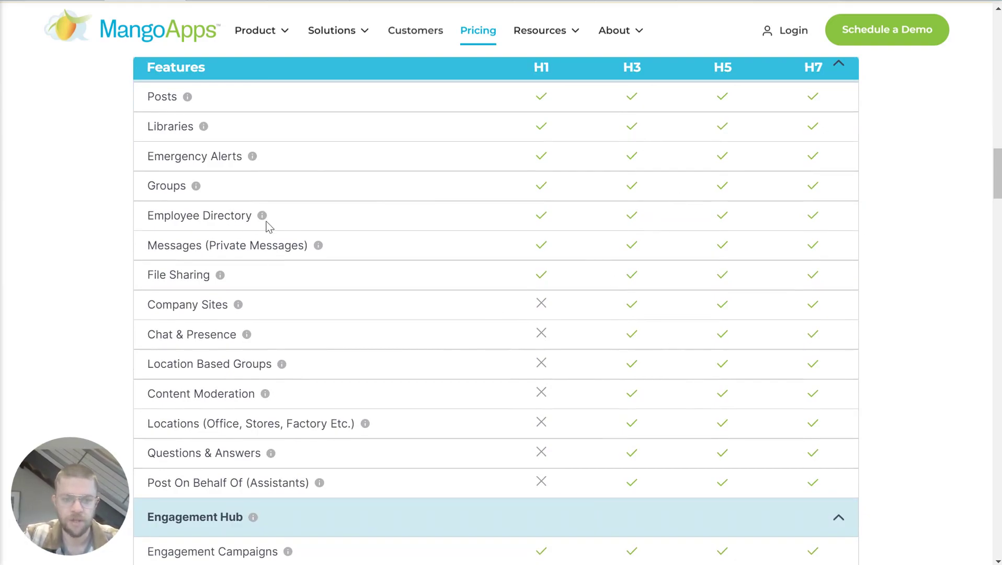
mouse_move(264, 223)
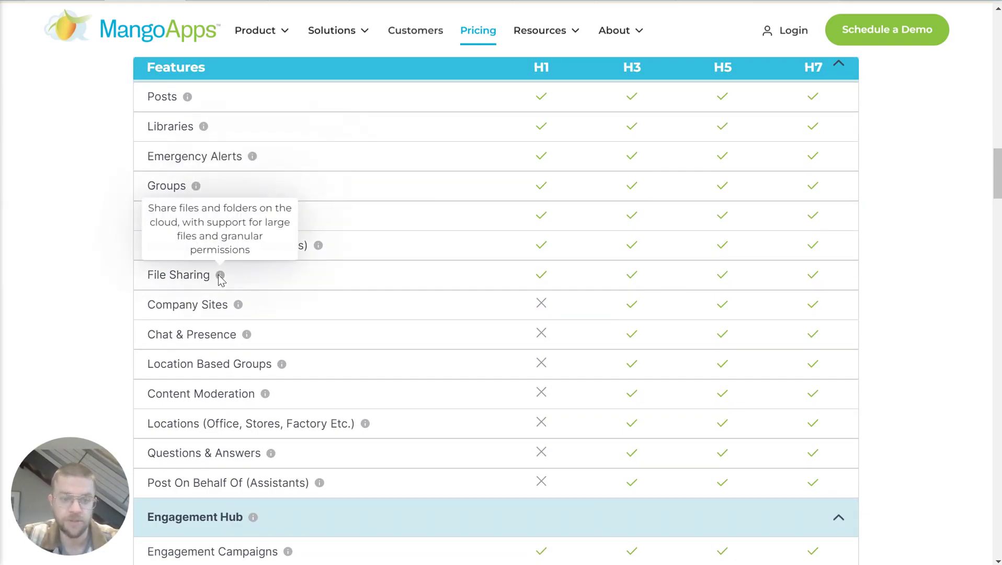
scroll(523, 378, down, 4)
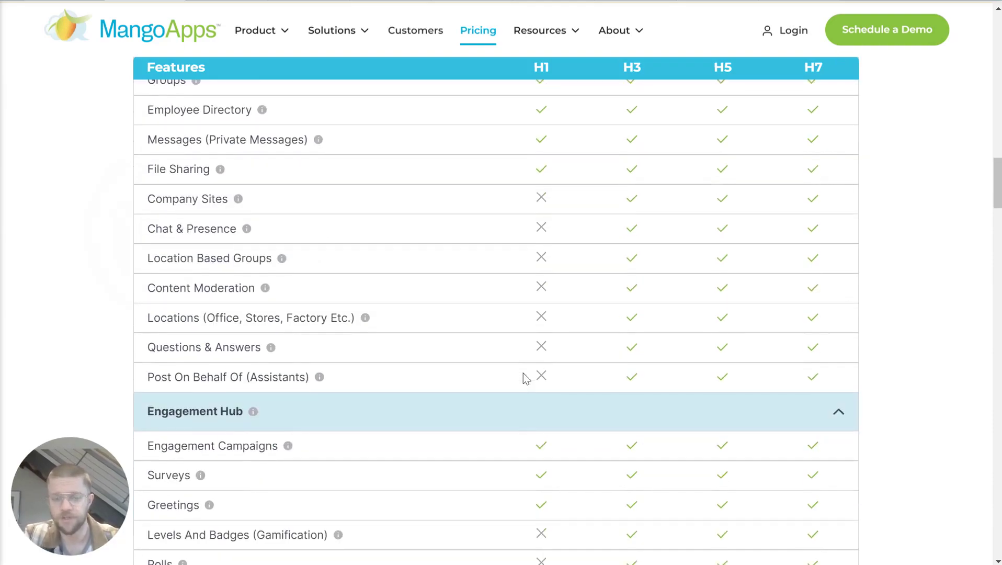
scroll(526, 378, up, 1)
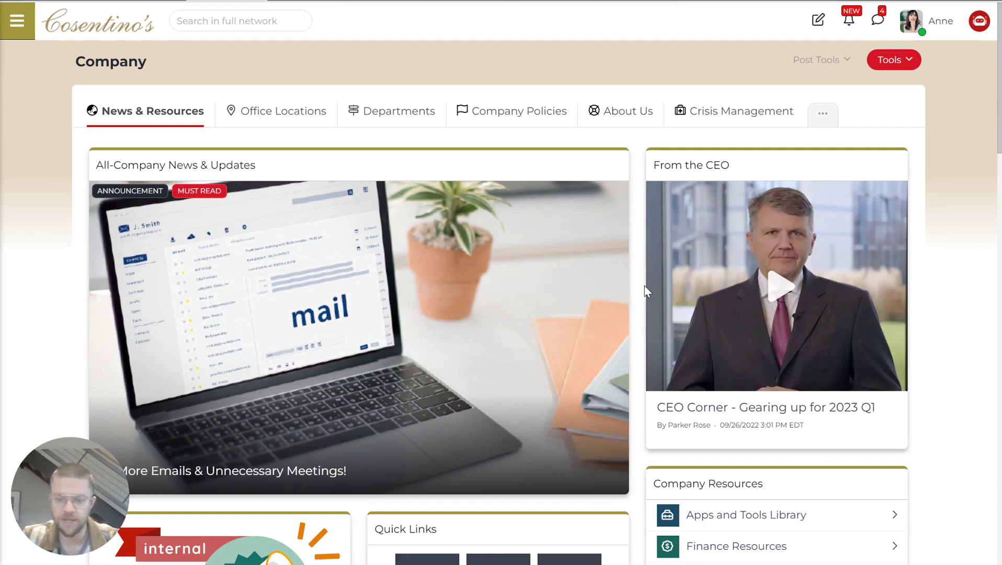
scroll(638, 153, down, 1)
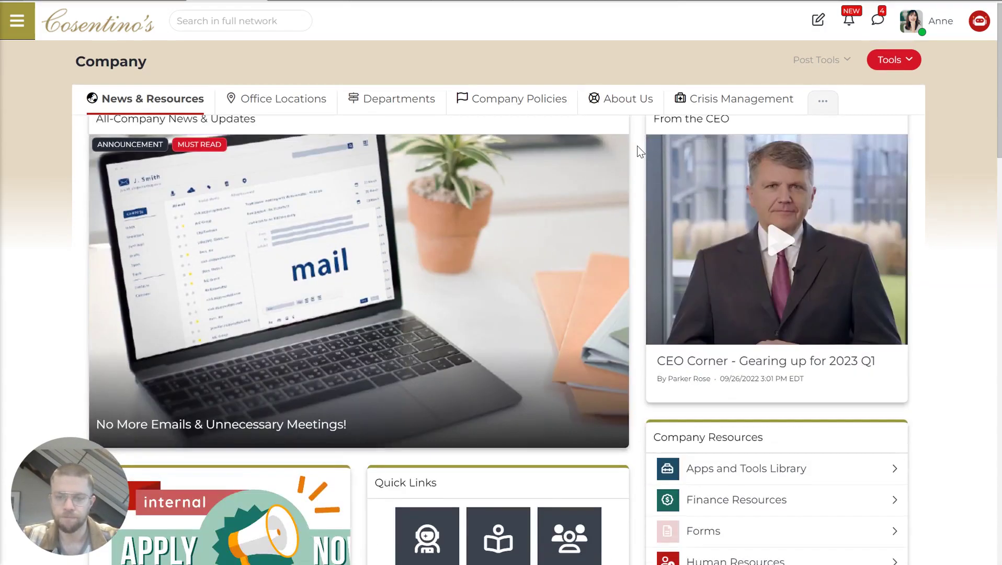
scroll(638, 152, up, 1)
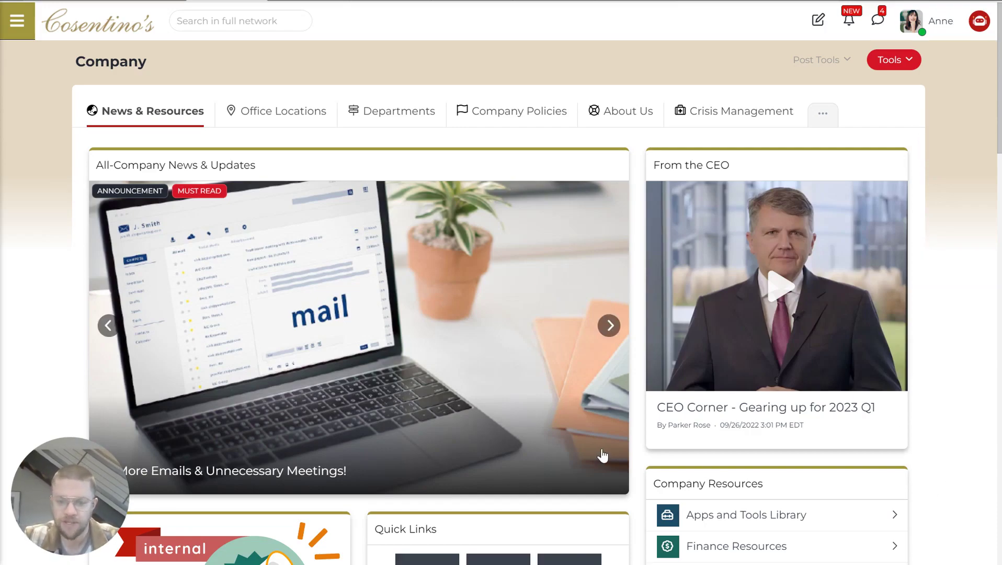
scroll(632, 451, down, 2)
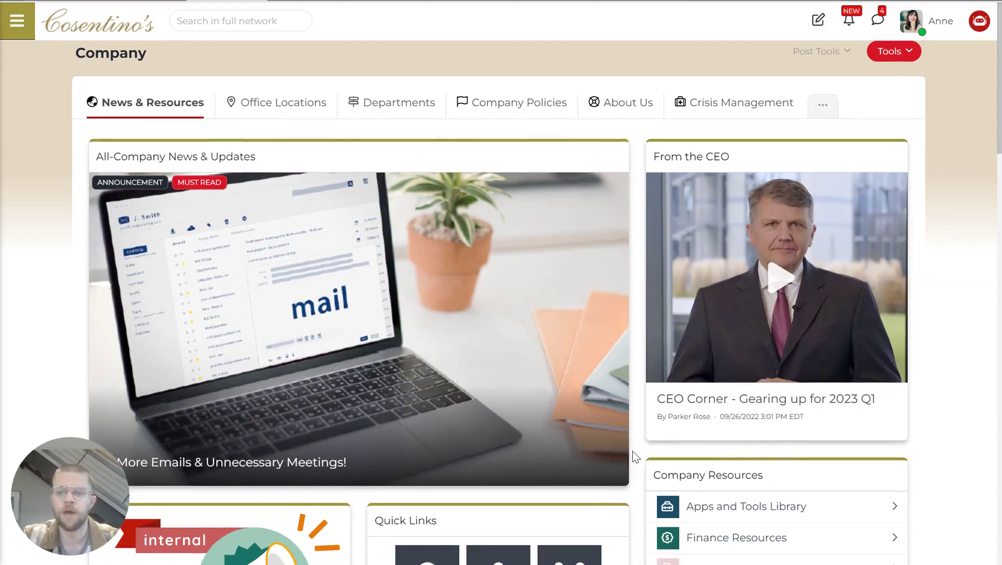
scroll(632, 451, up, 2)
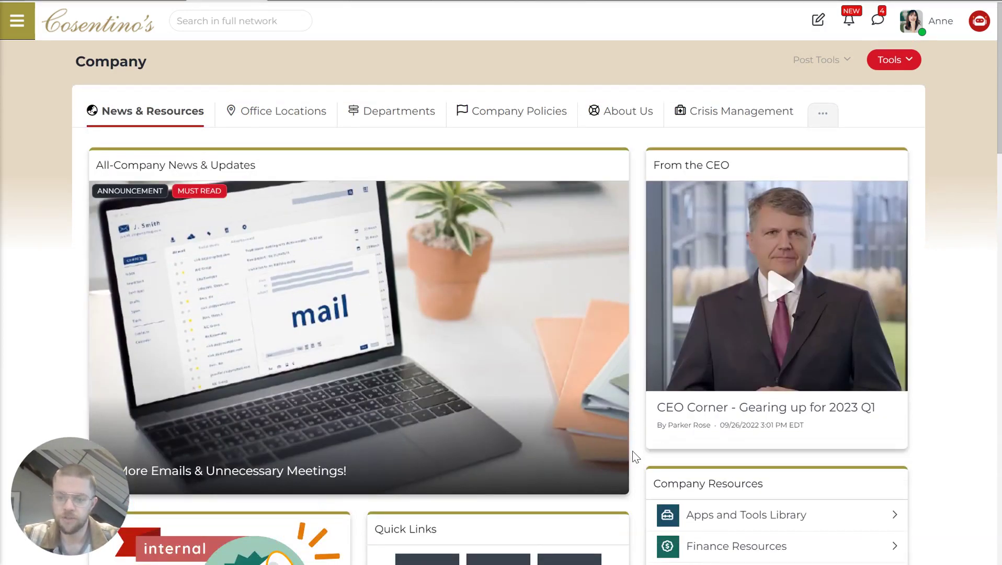
scroll(632, 451, down, 1)
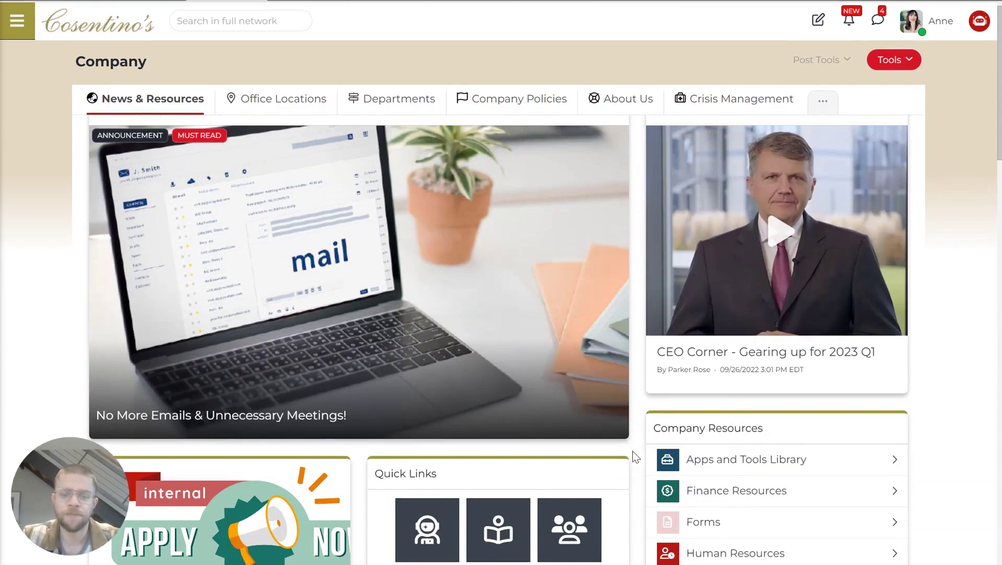
scroll(632, 450, down, 4)
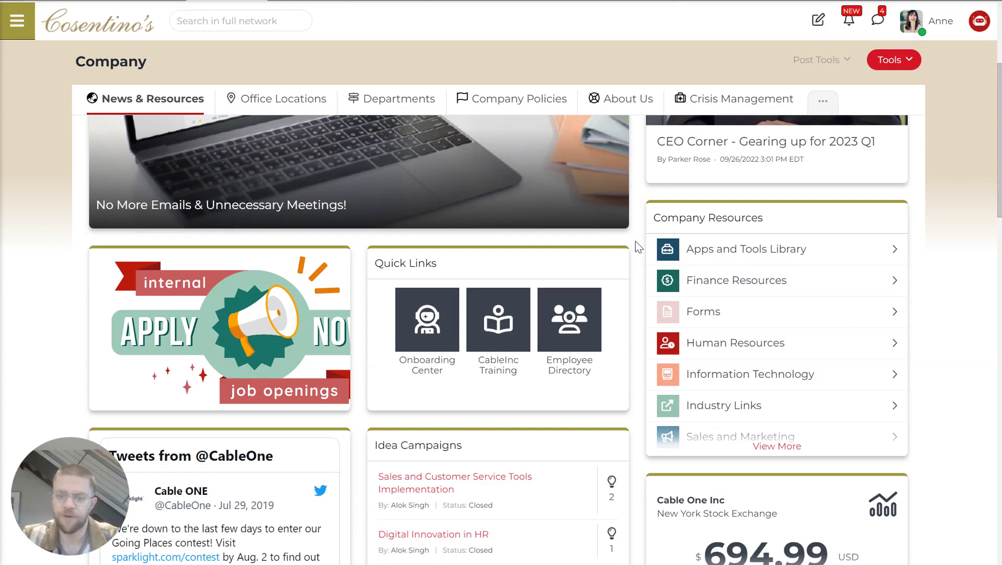
scroll(635, 241, down, 1)
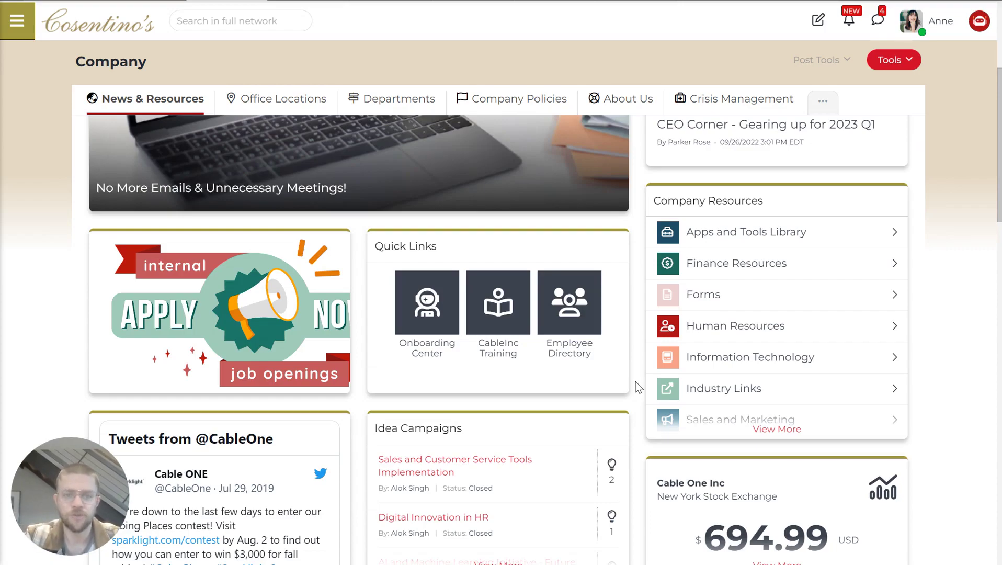
- Search the whole network for 'benefits'
click(271, 24)
text(b)
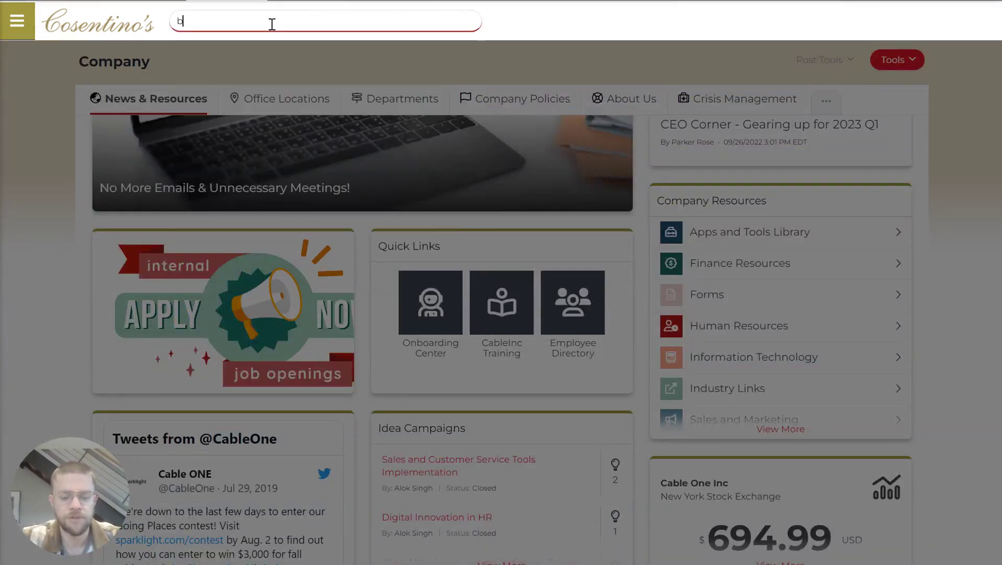
text(enefits)
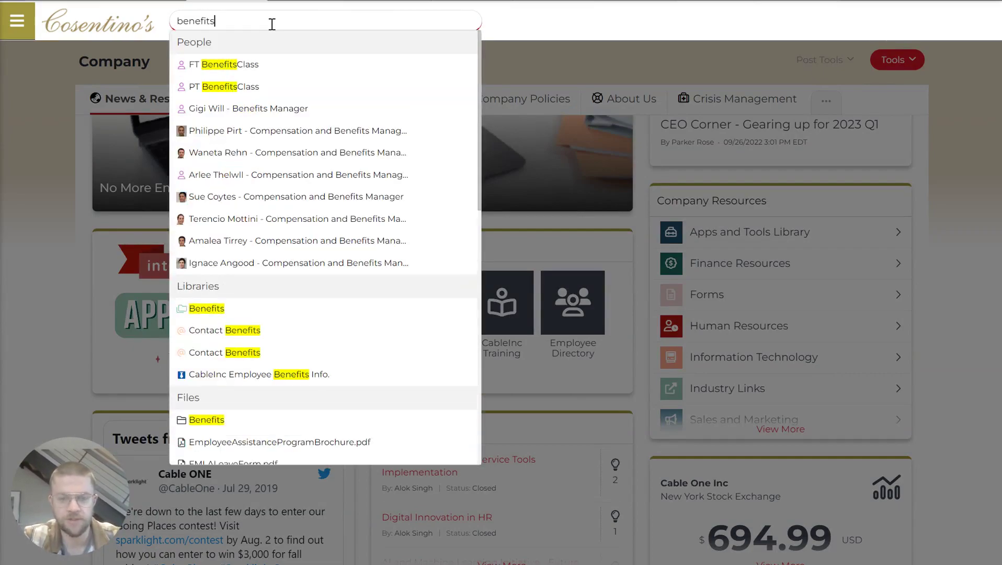
key(Return)
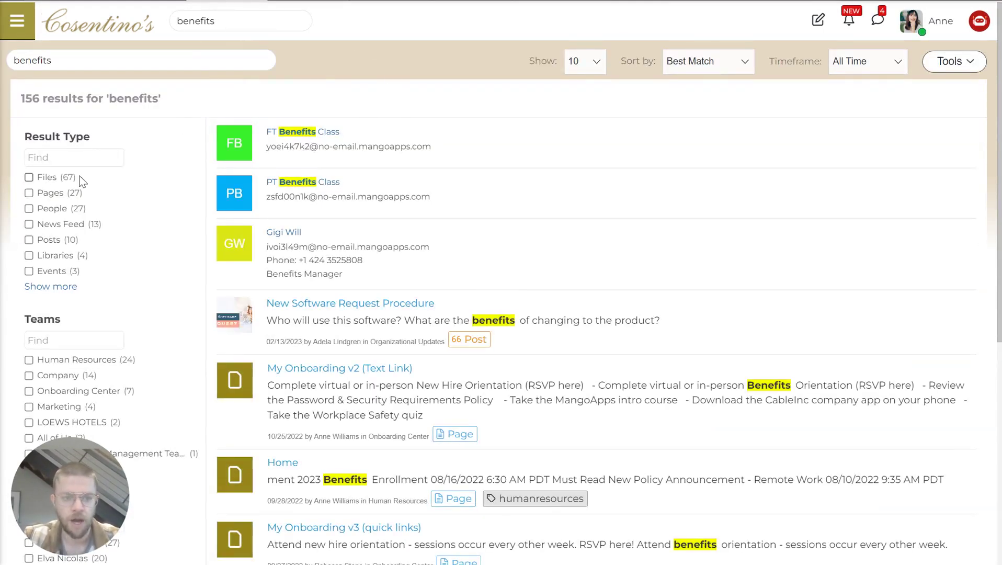
- Filter the results to Human Resources files and open MedicalInsurance.pdf
click(62, 178)
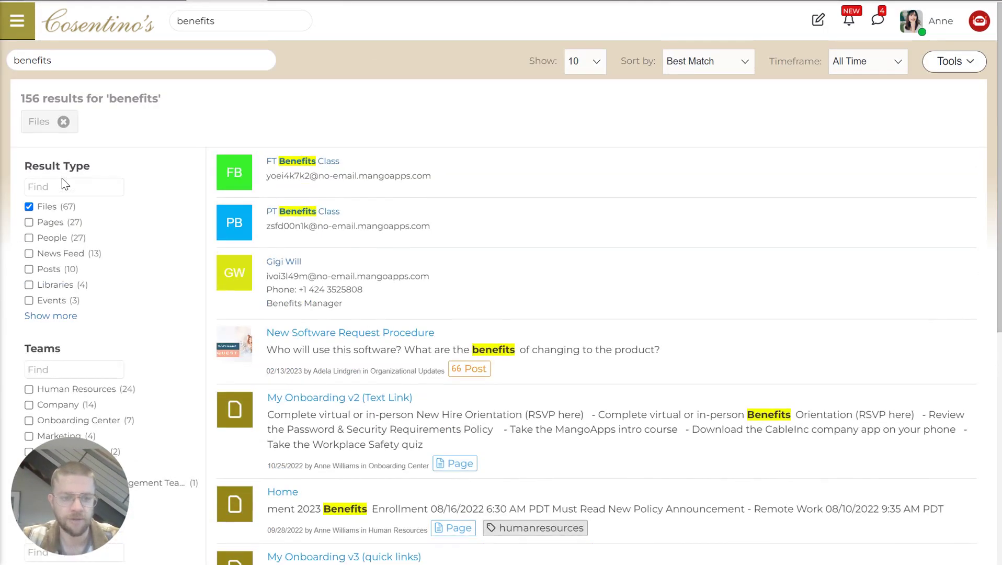
click(29, 419)
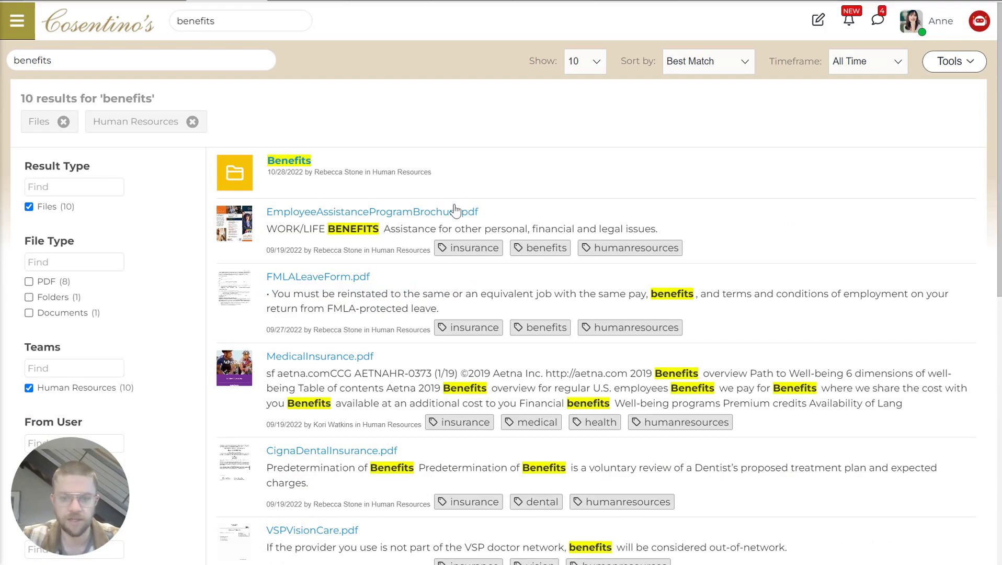
click(324, 382)
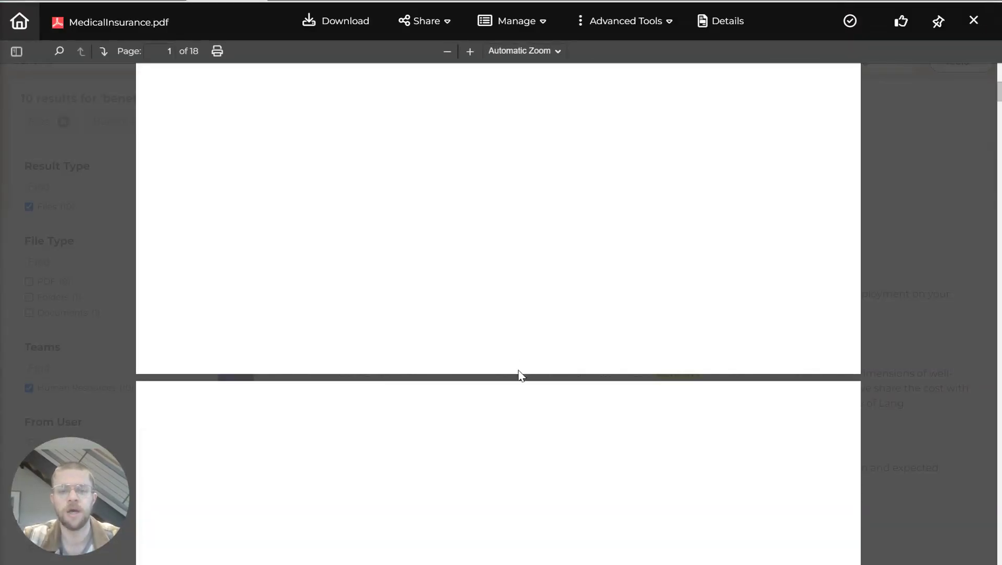
- Page through MedicalInsurance.pdf, close the viewer, and bring up the personal account menu
scroll(508, 390, down, 3)
scroll(508, 390, down, 3)
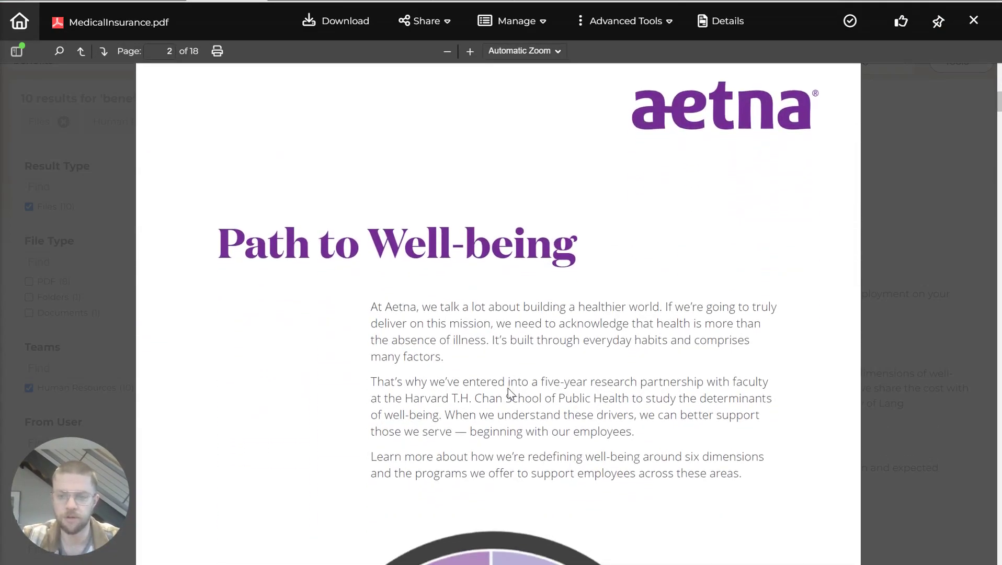
scroll(605, 329, down, 1)
scroll(604, 328, up, 6)
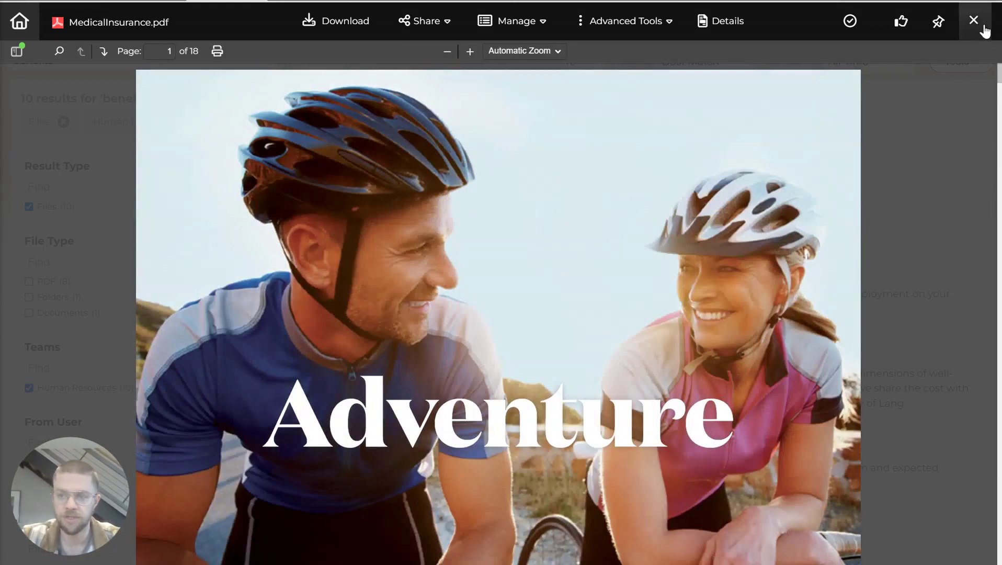
click(984, 30)
click(946, 18)
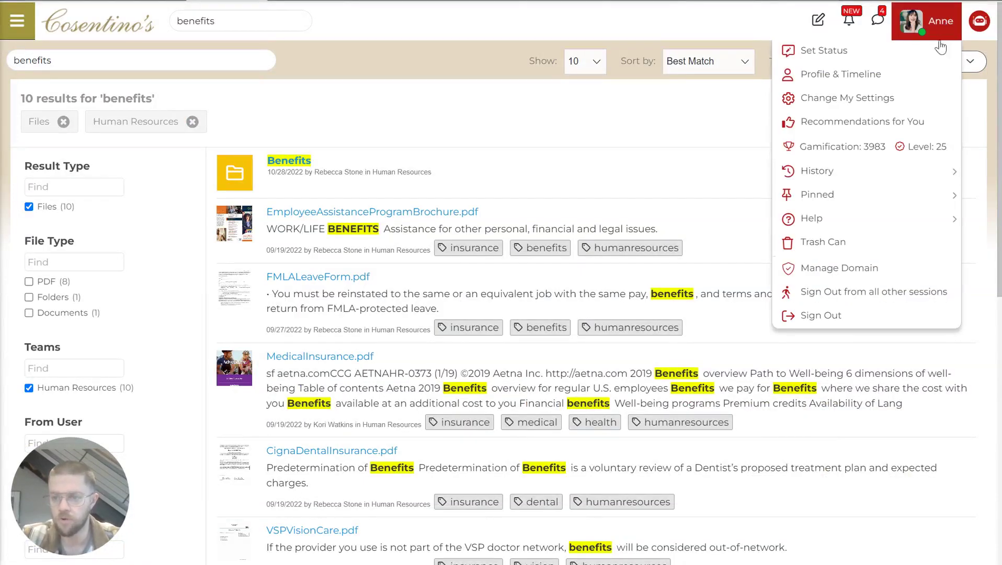
- Set the interface language to Dutch in locale settings, save it, and open the main navigation
click(899, 106)
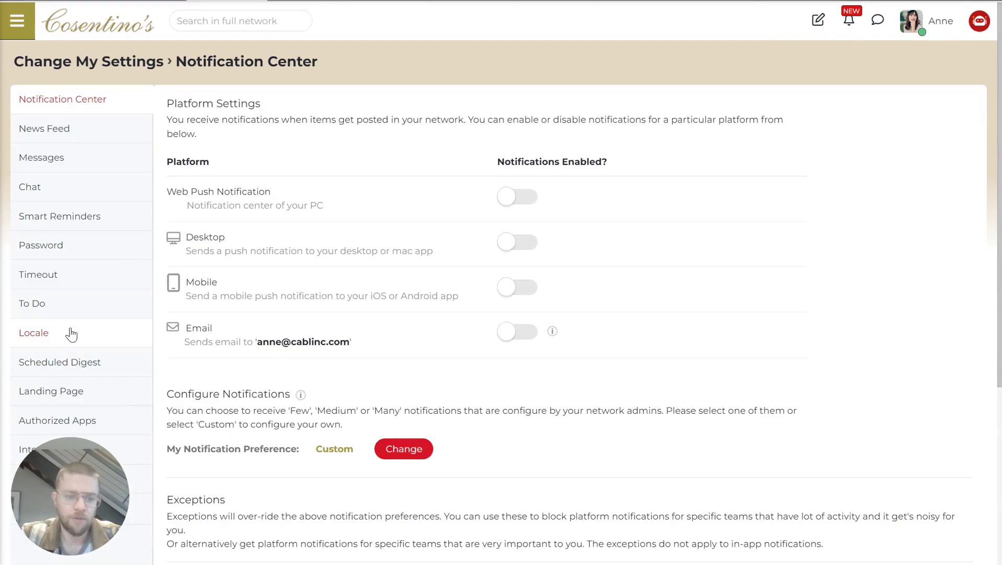
click(118, 328)
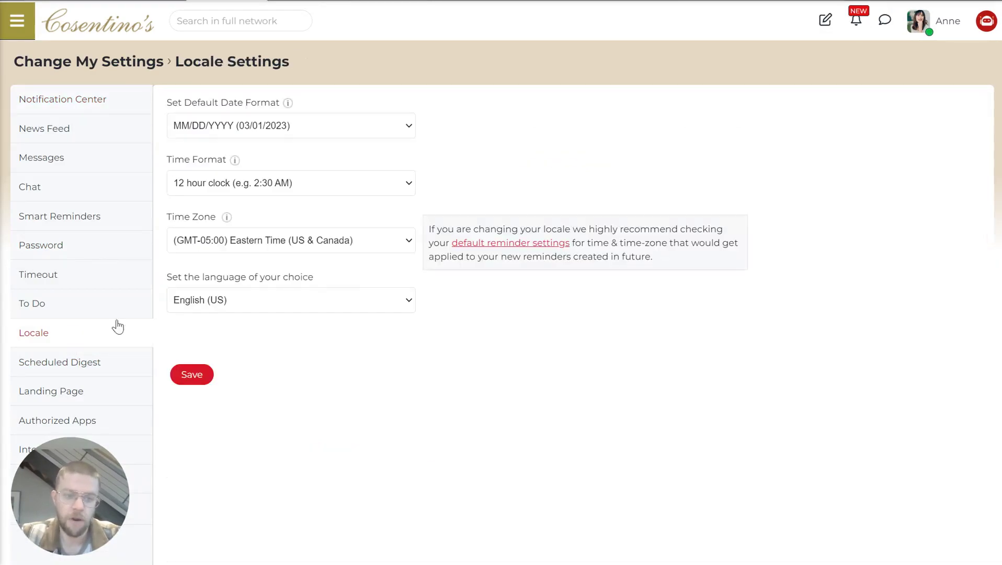
click(372, 306)
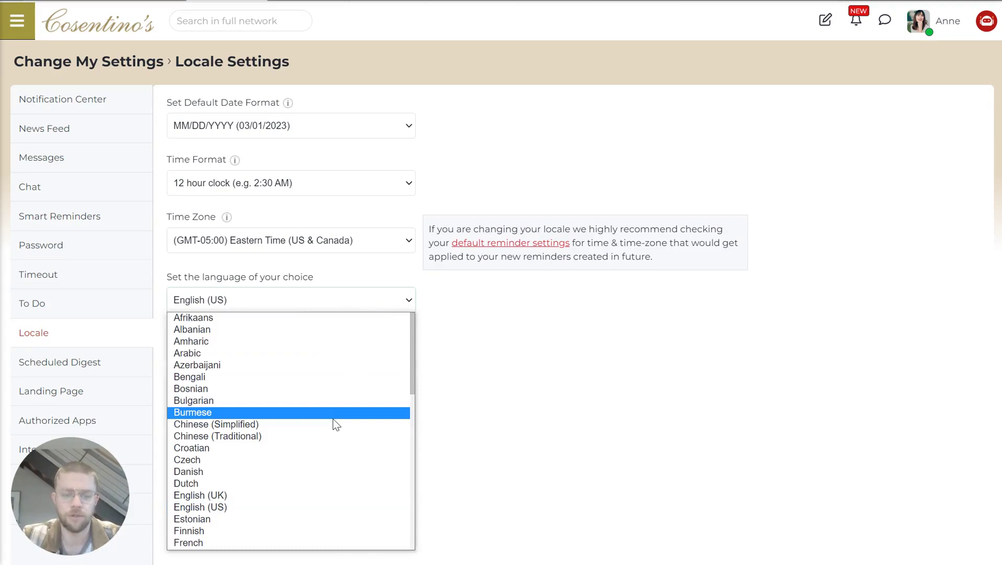
scroll(332, 418, down, 1)
scroll(333, 421, up, 1)
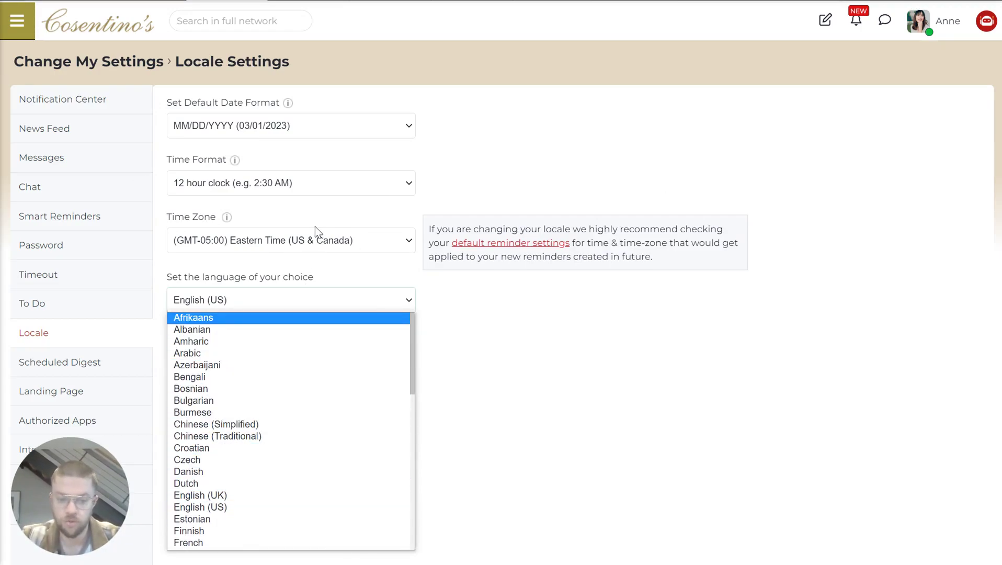
click(272, 483)
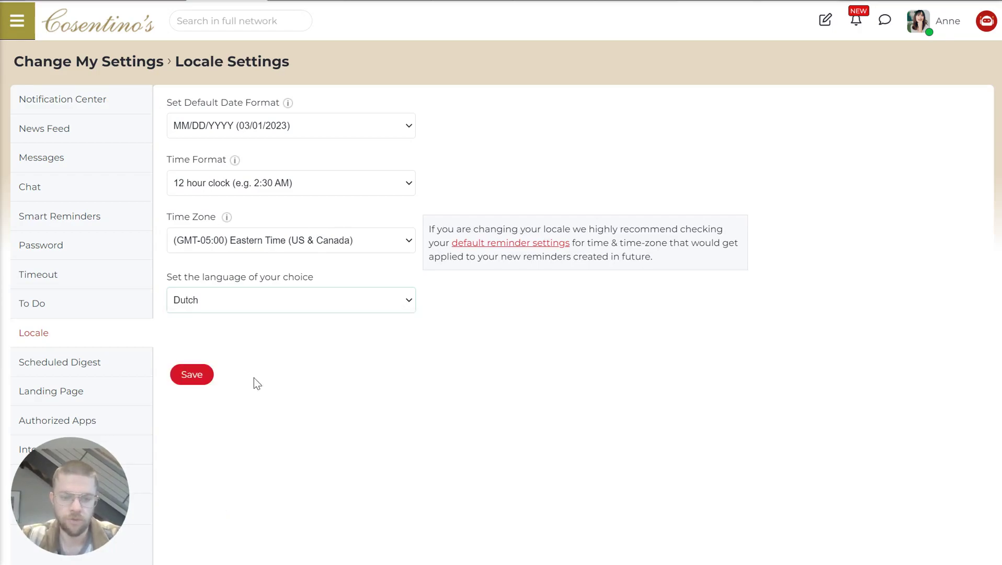
click(179, 381)
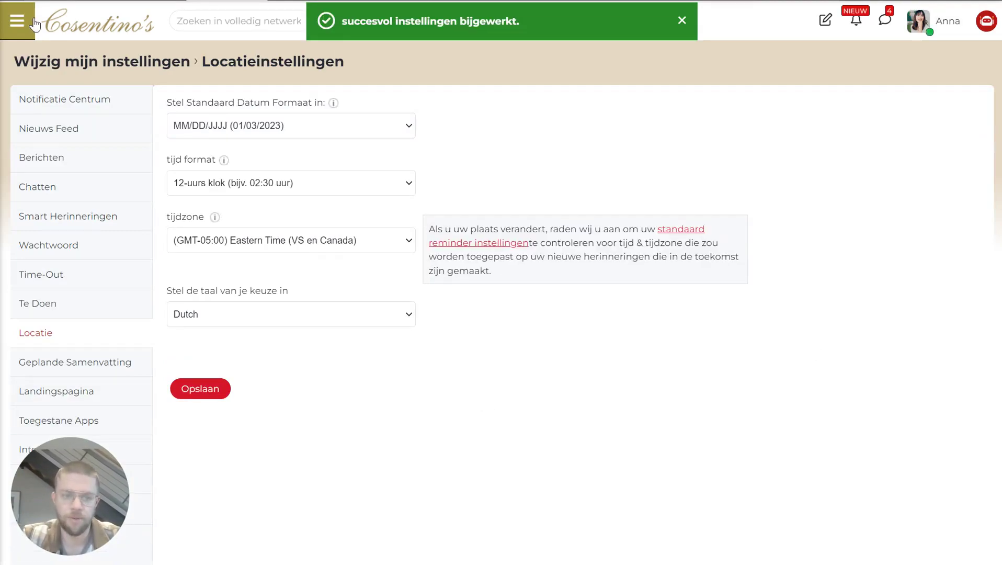
click(18, 24)
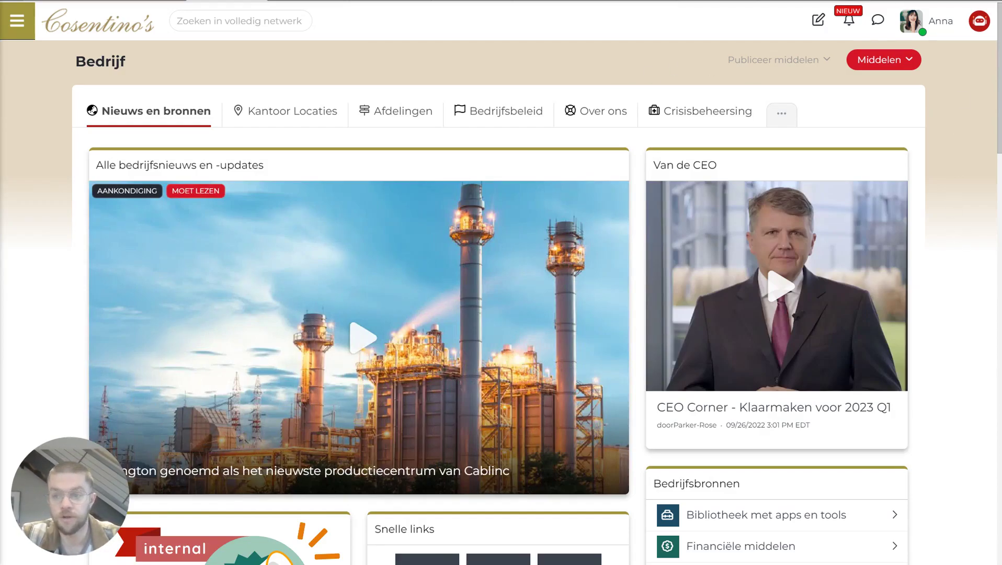
- Change the interface language back to English (US), save with Opslaan, and return to the News Feed
click(931, 21)
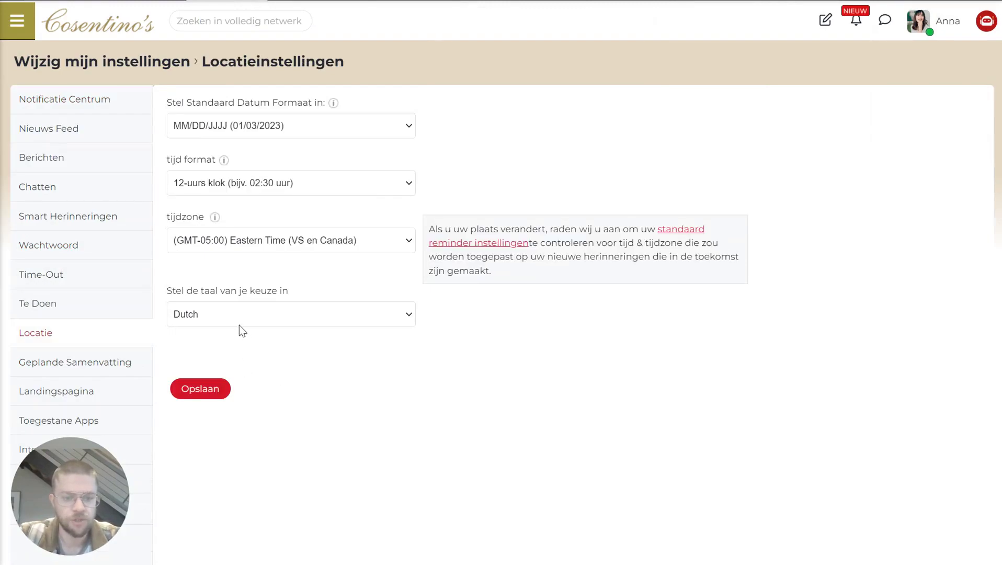
click(239, 319)
click(222, 519)
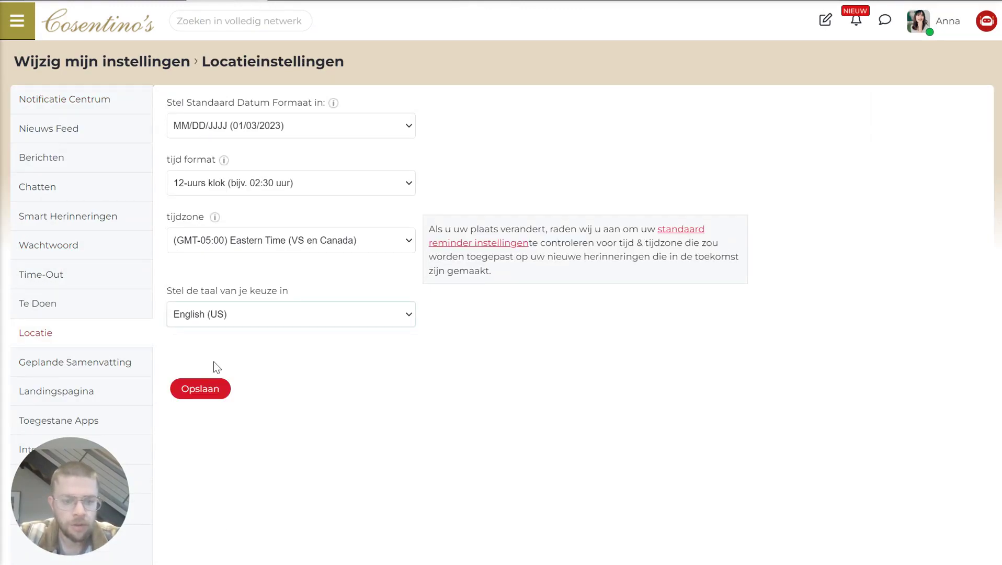
click(211, 396)
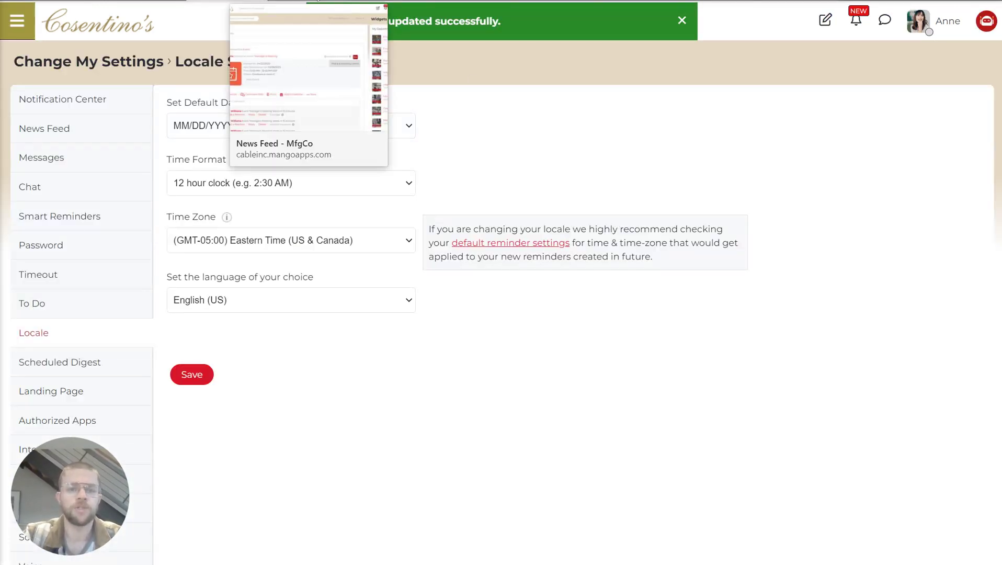
click(314, 1)
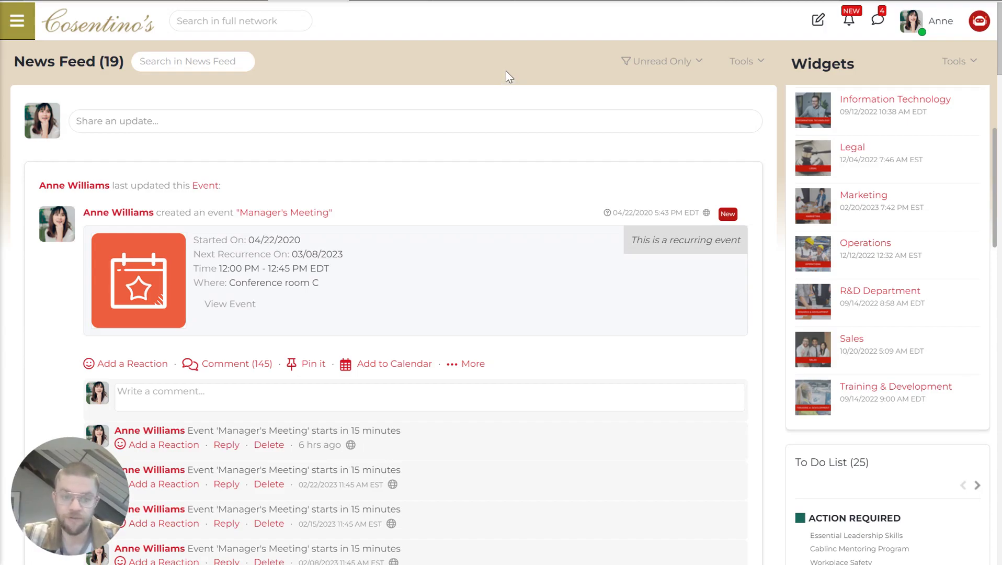
click(217, 123)
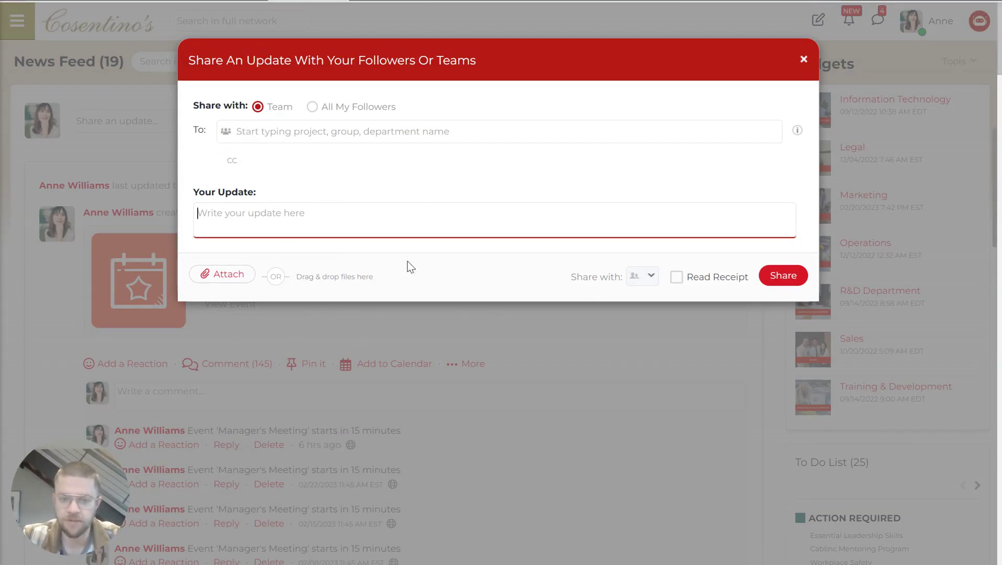
click(804, 59)
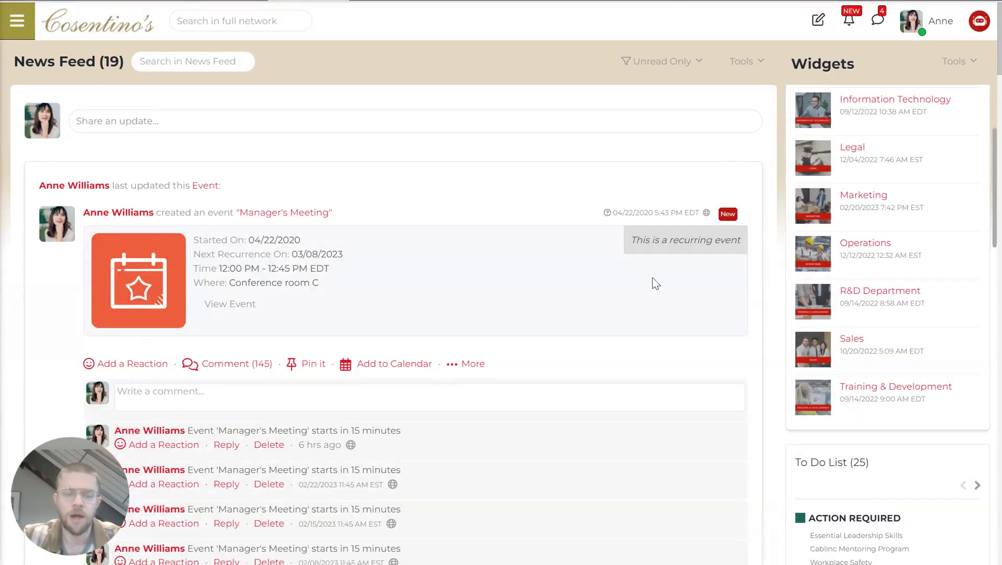
- Scroll the News Feed past the event, video, announcement and poll posts to the Sales Reps pricing post
scroll(629, 302, down, 2)
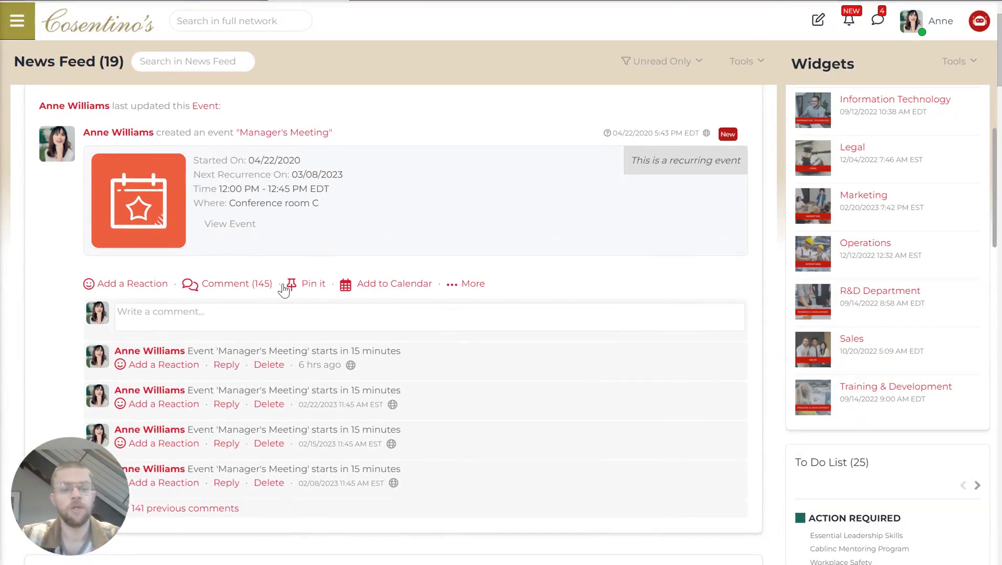
scroll(242, 251, down, 1)
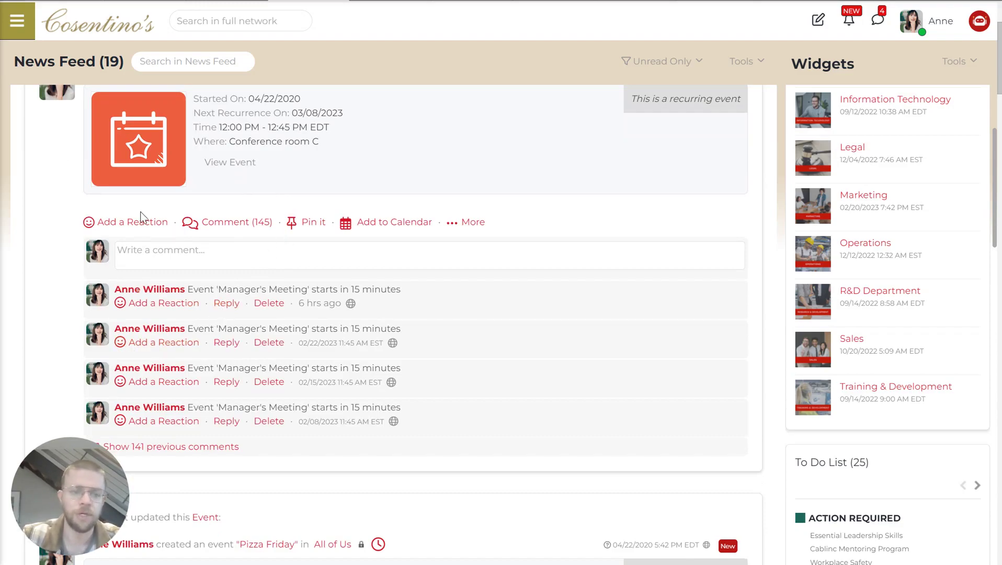
mouse_move(139, 225)
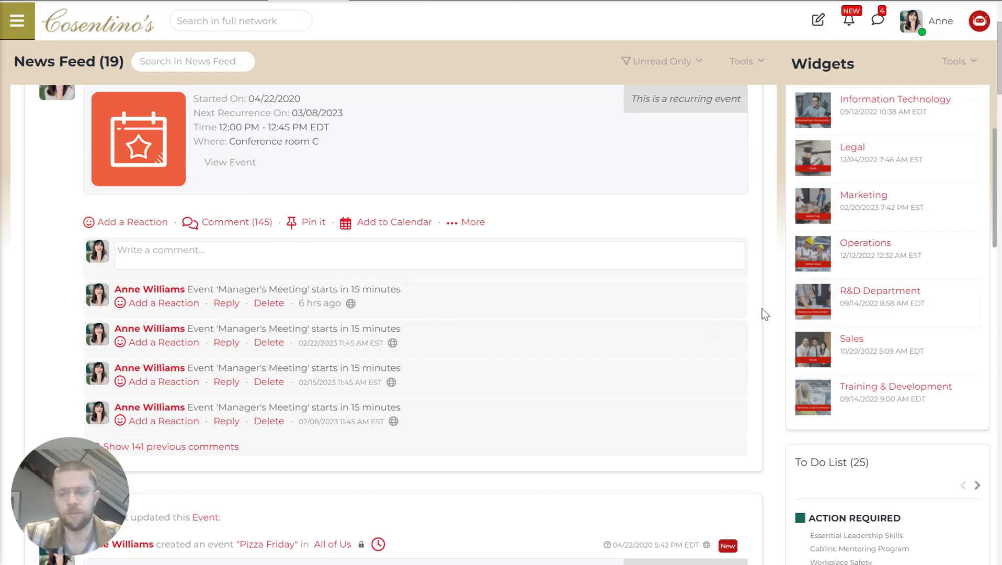
scroll(765, 314, down, 2)
scroll(764, 314, up, 2)
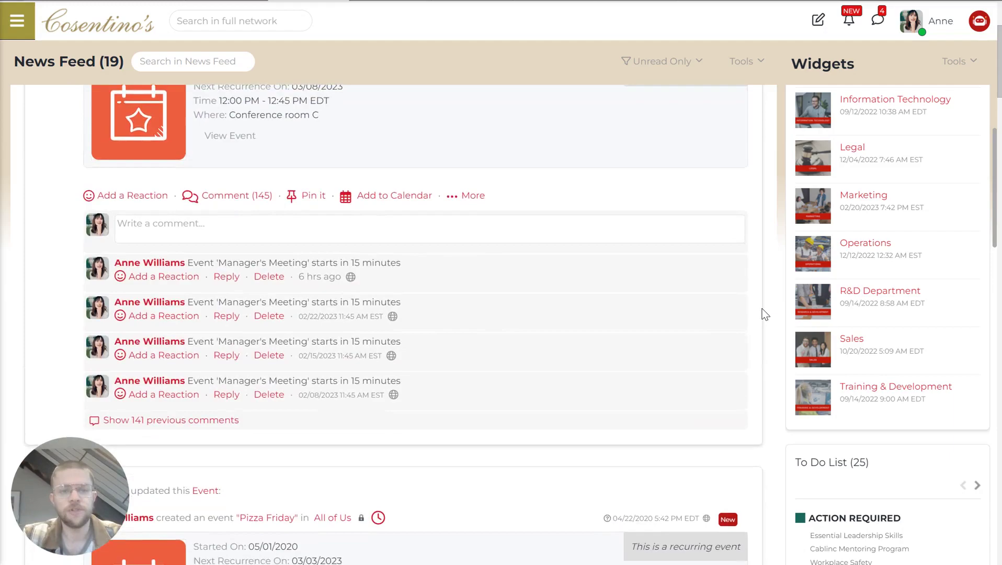
scroll(765, 314, up, 2)
scroll(765, 314, down, 7)
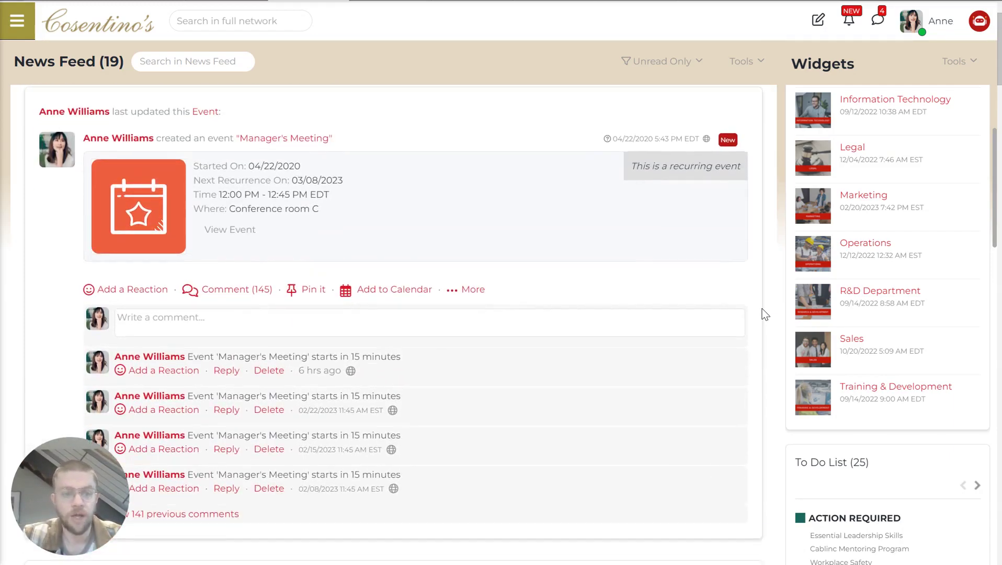
scroll(764, 314, down, 2)
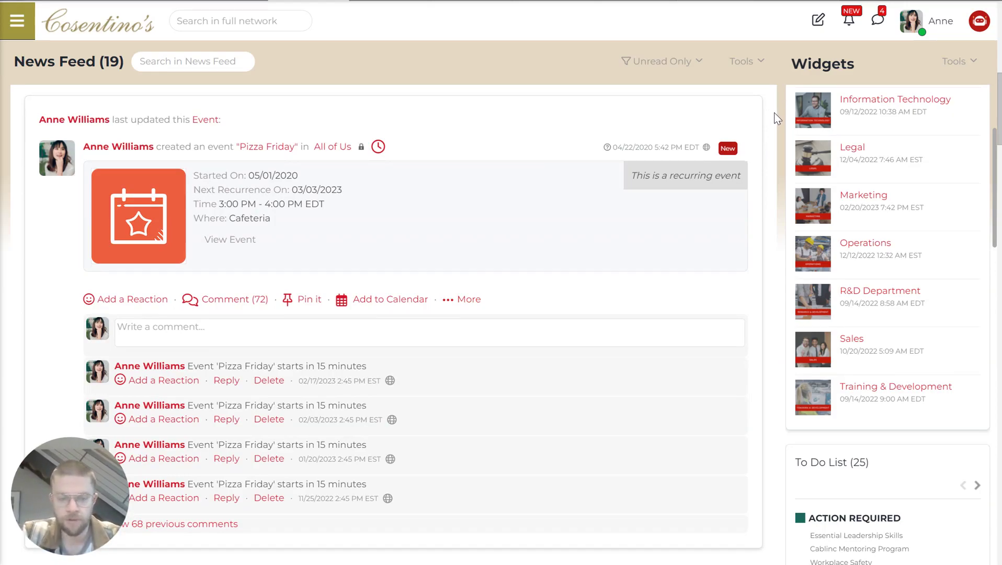
scroll(723, 347, down, 1)
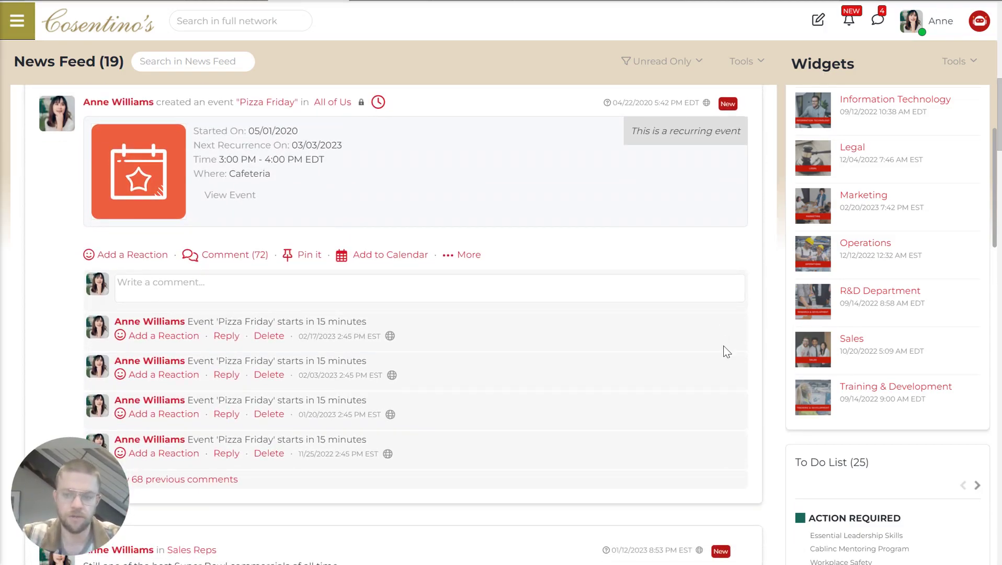
scroll(727, 352, down, 1)
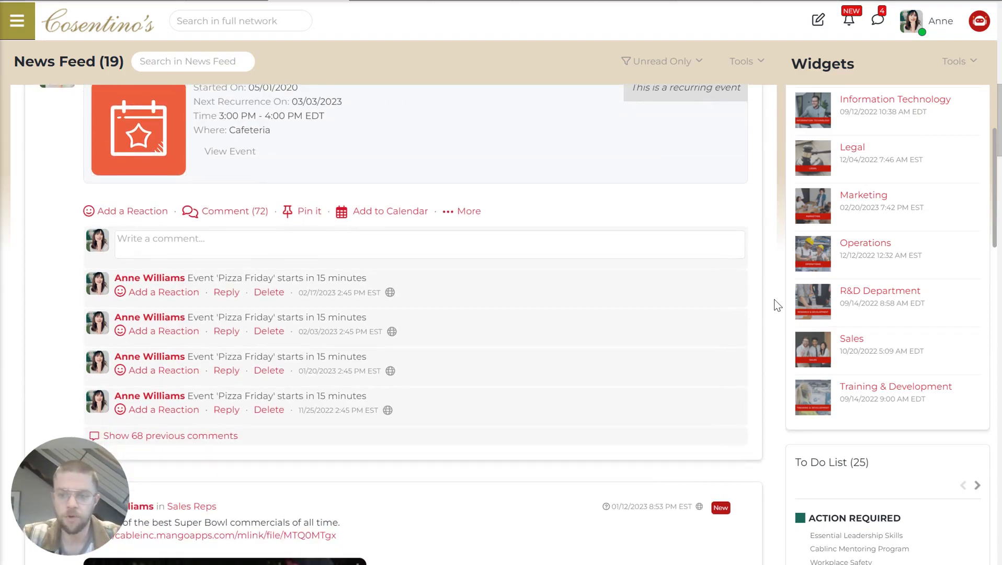
scroll(777, 302, down, 1)
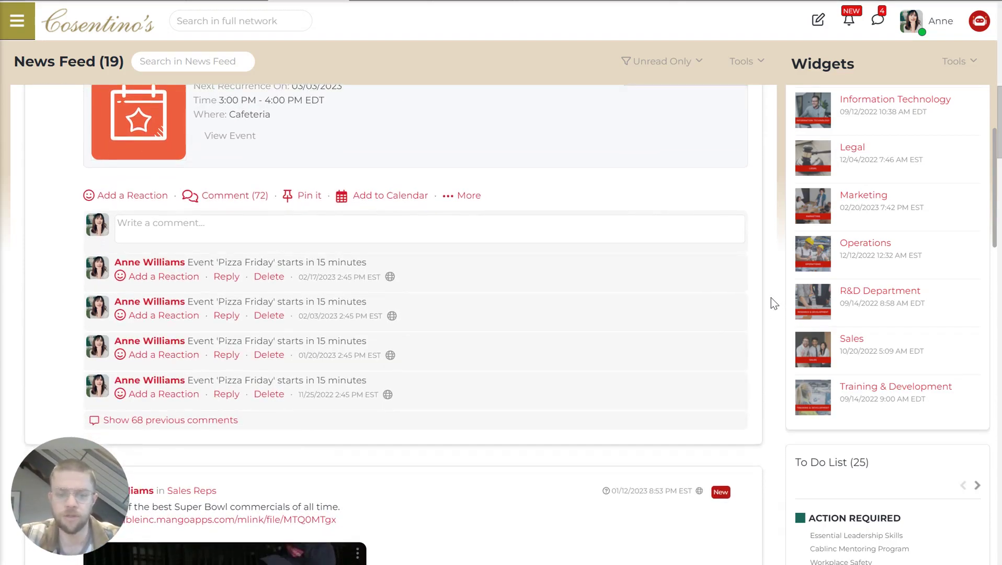
scroll(773, 301, down, 1)
scroll(771, 298, down, 4)
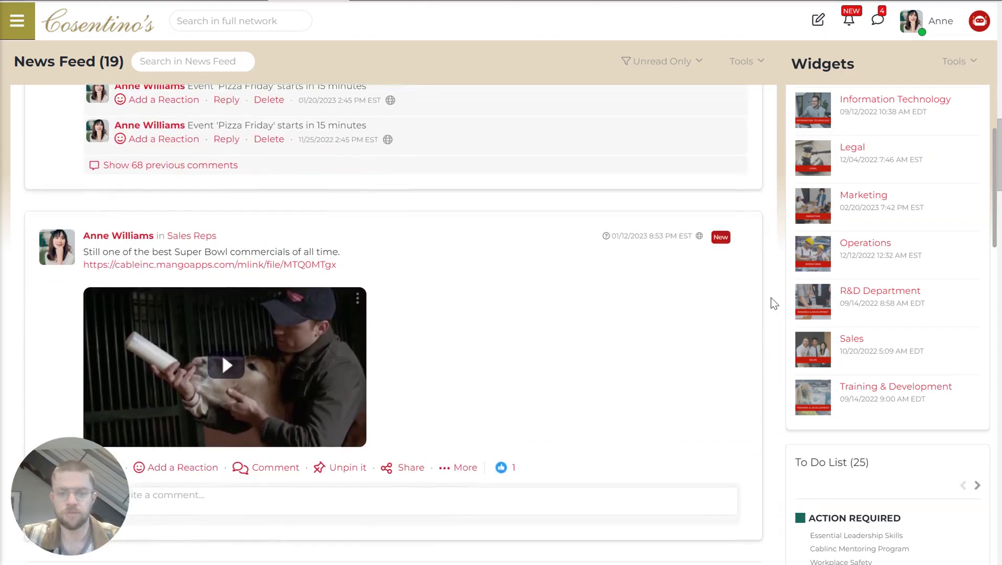
scroll(771, 297, down, 1)
scroll(772, 298, down, 6)
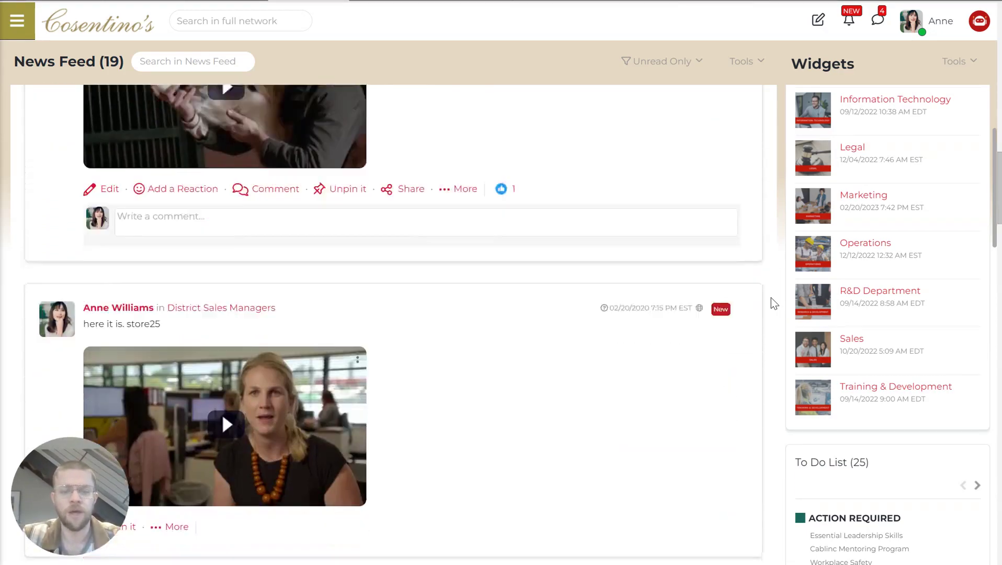
scroll(771, 297, down, 3)
scroll(771, 298, up, 3)
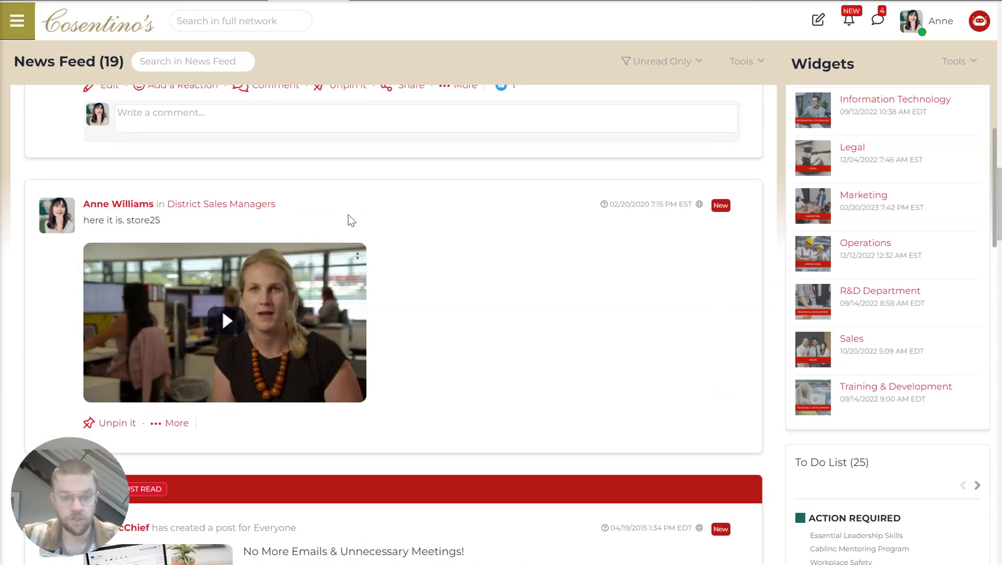
scroll(348, 214, down, 3)
scroll(659, 169, down, 3)
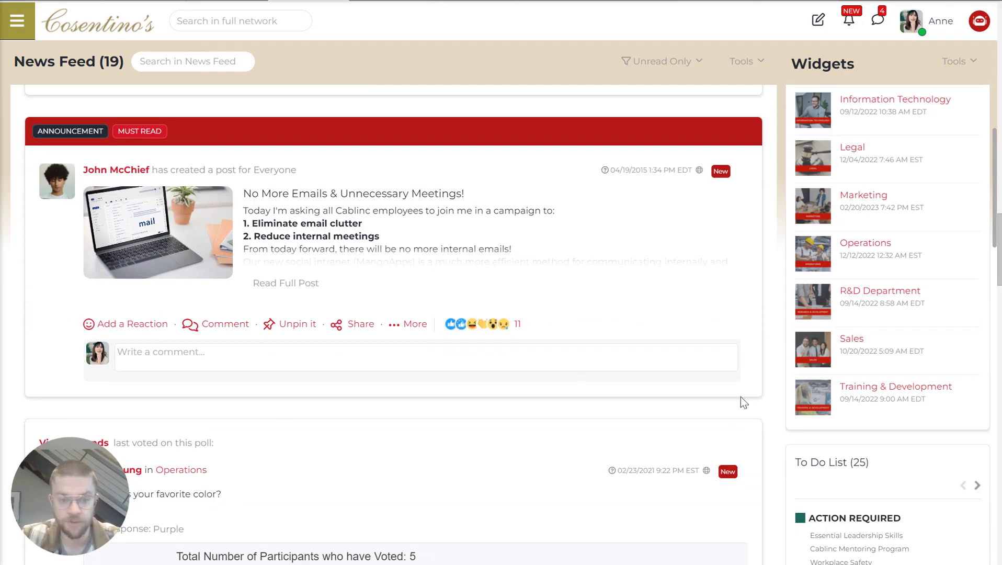
scroll(785, 353, down, 2)
scroll(446, 412, down, 9)
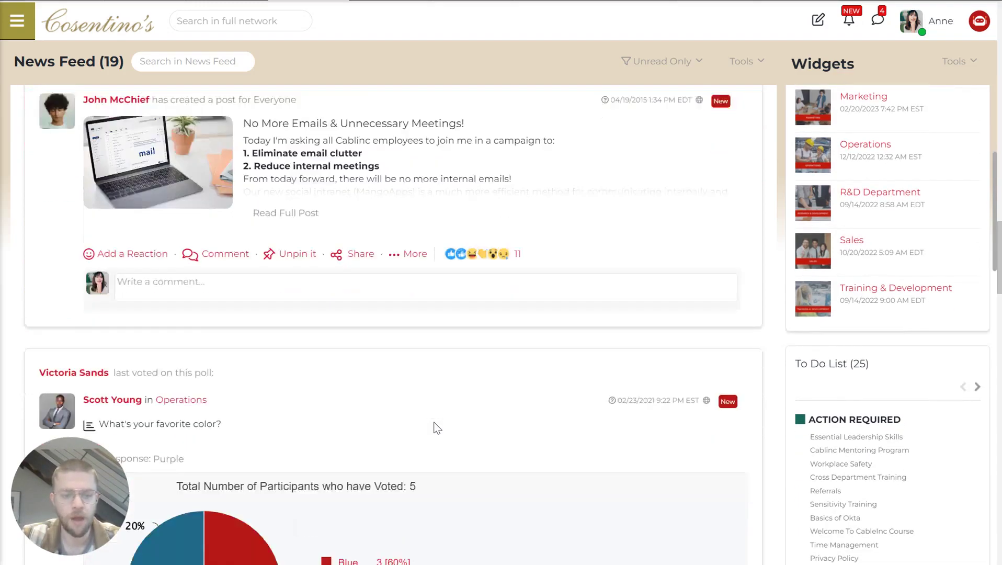
scroll(376, 298, down, 2)
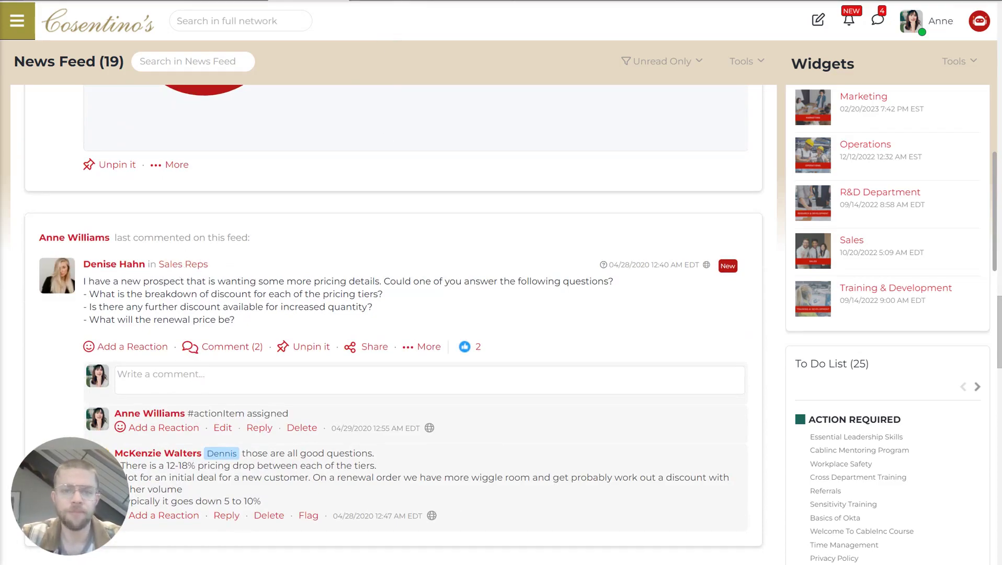
- Open the Sales Reps group and scroll its feed down to the Marshall deal congratulations post
click(390, 0)
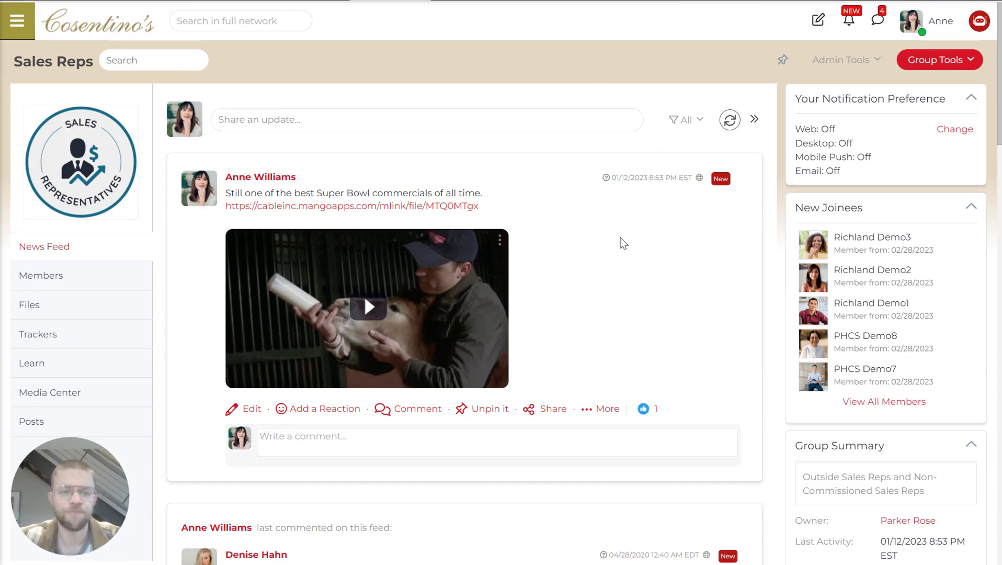
scroll(622, 242, down, 3)
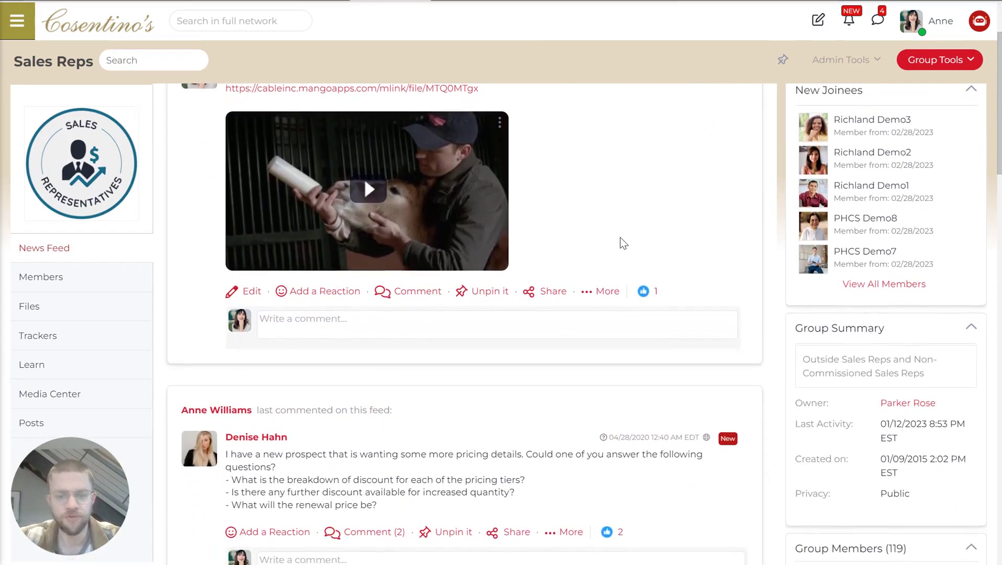
scroll(621, 238, down, 3)
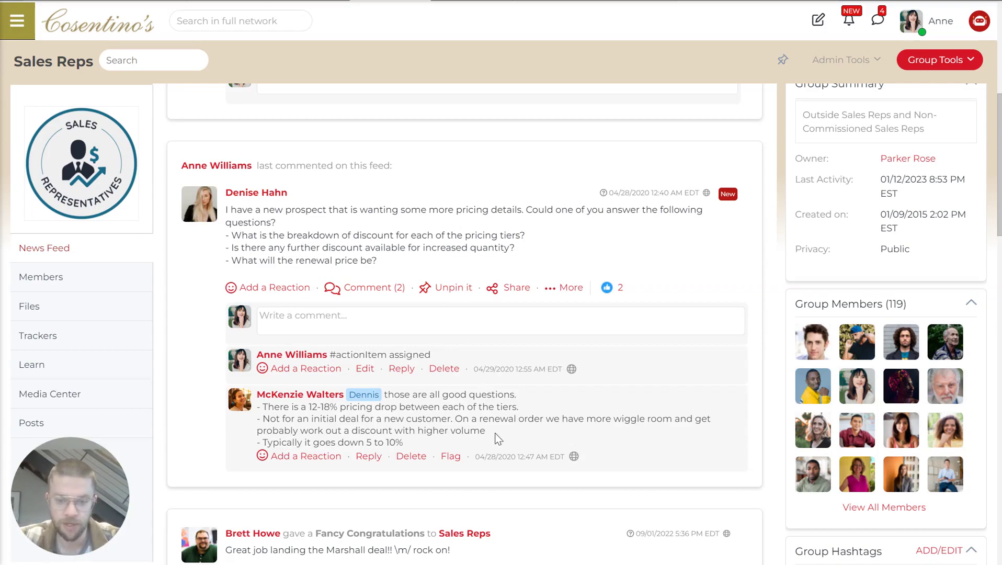
scroll(743, 261, down, 5)
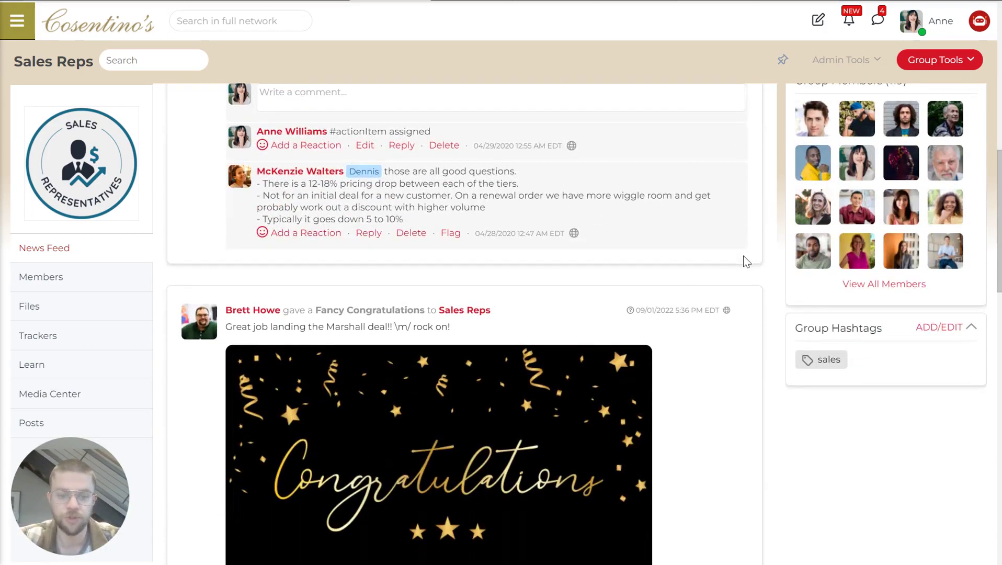
scroll(746, 262, down, 2)
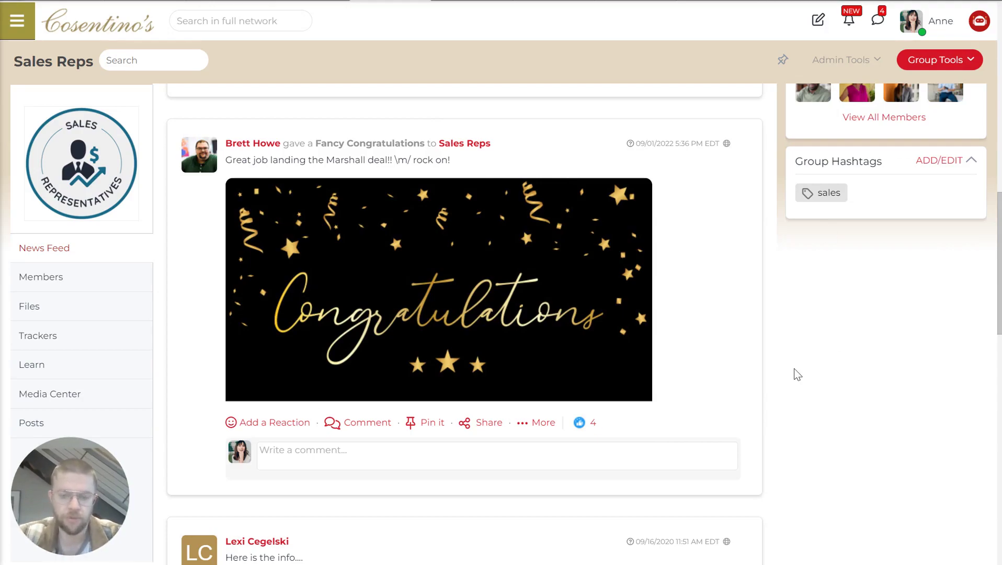
scroll(794, 369, down, 1)
scroll(794, 369, down, 2)
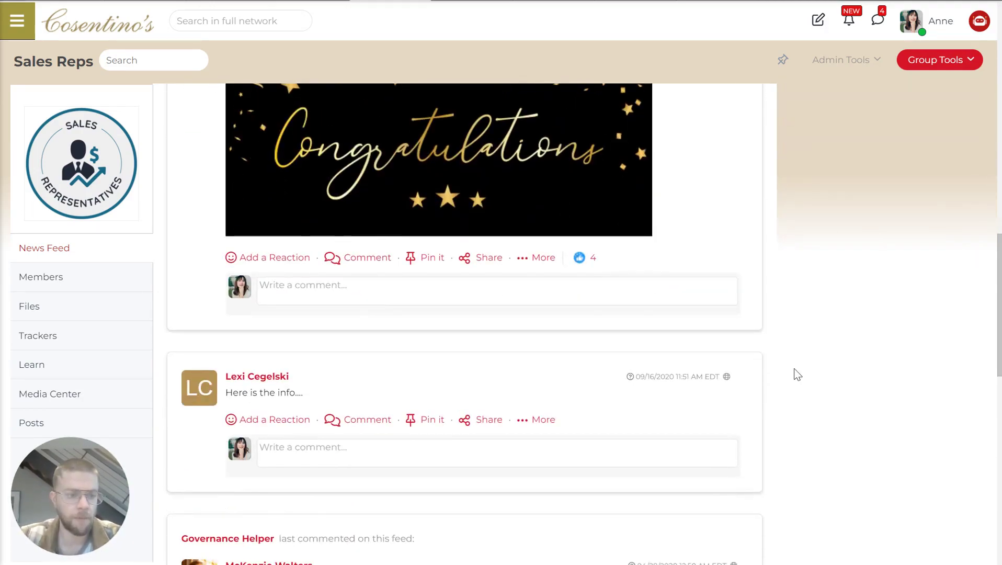
scroll(794, 368, down, 1)
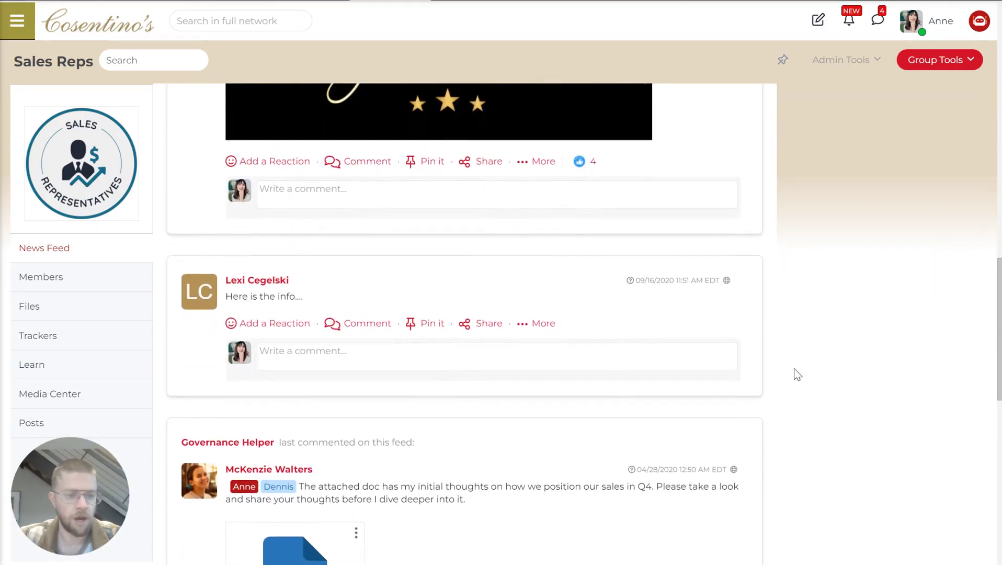
- Open the COVID-19 Planning project and scroll its feed to the Must Read 'CableInc + Covid-19' post
click(476, 1)
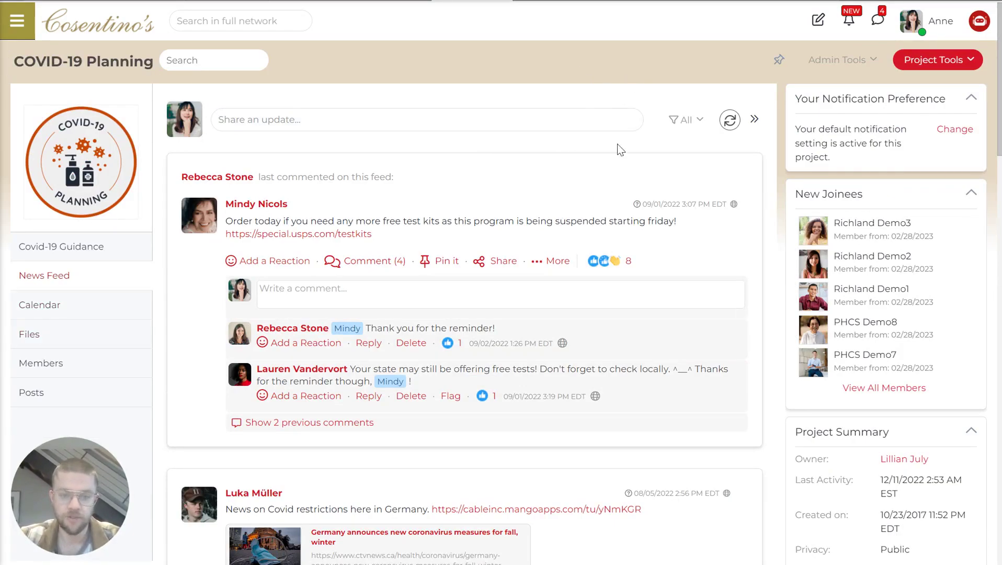
scroll(655, 147, down, 2)
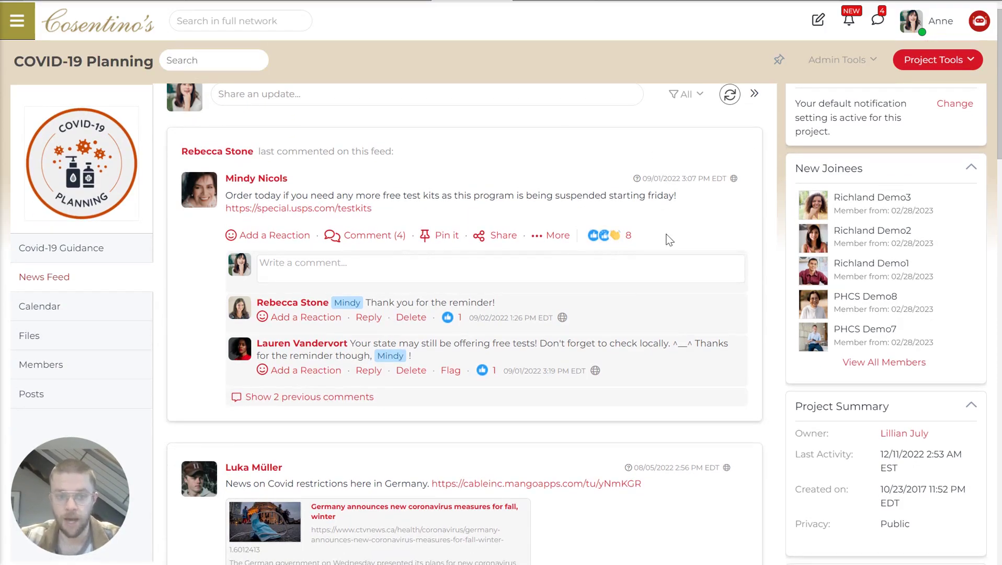
scroll(670, 239, down, 4)
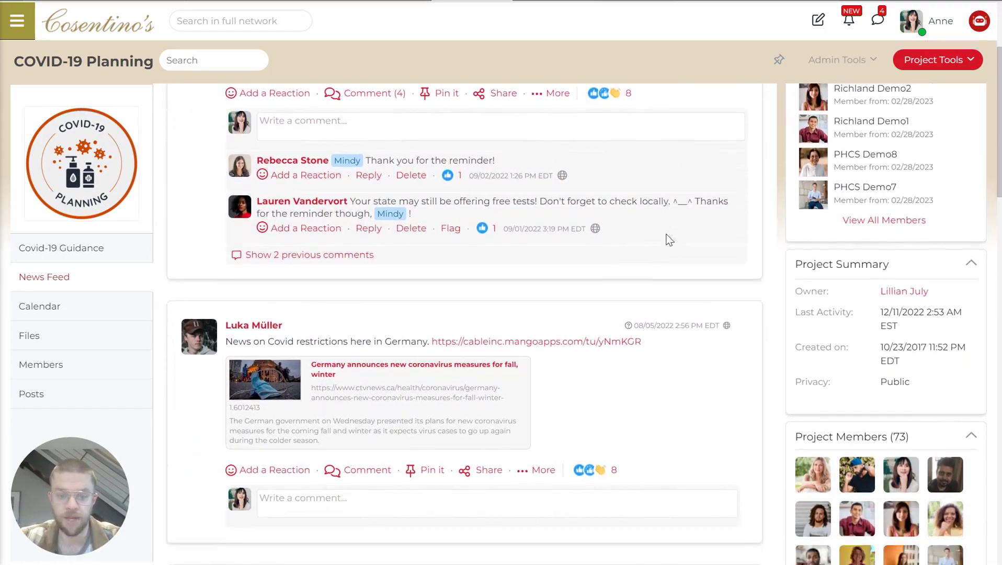
scroll(674, 194, down, 5)
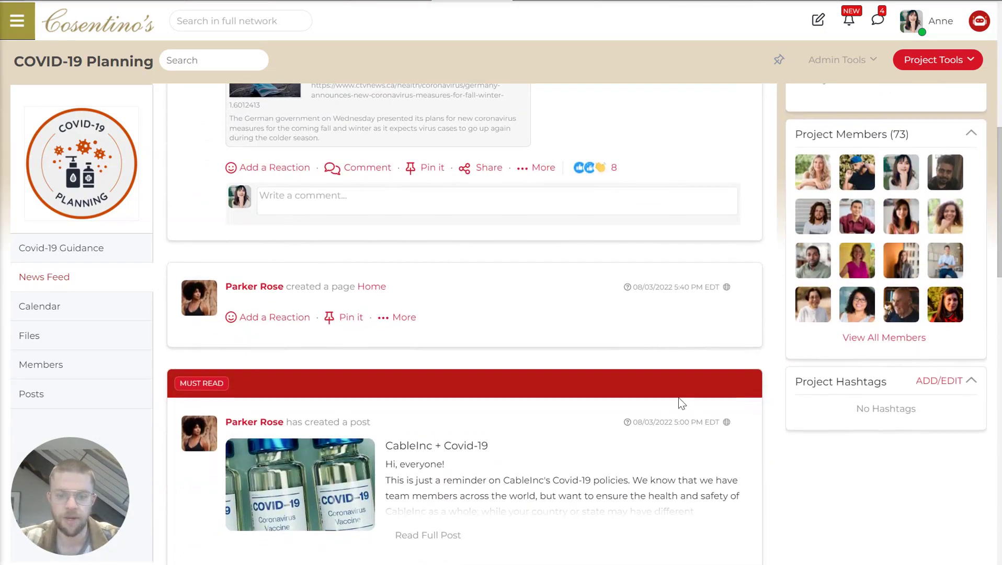
scroll(678, 399, down, 3)
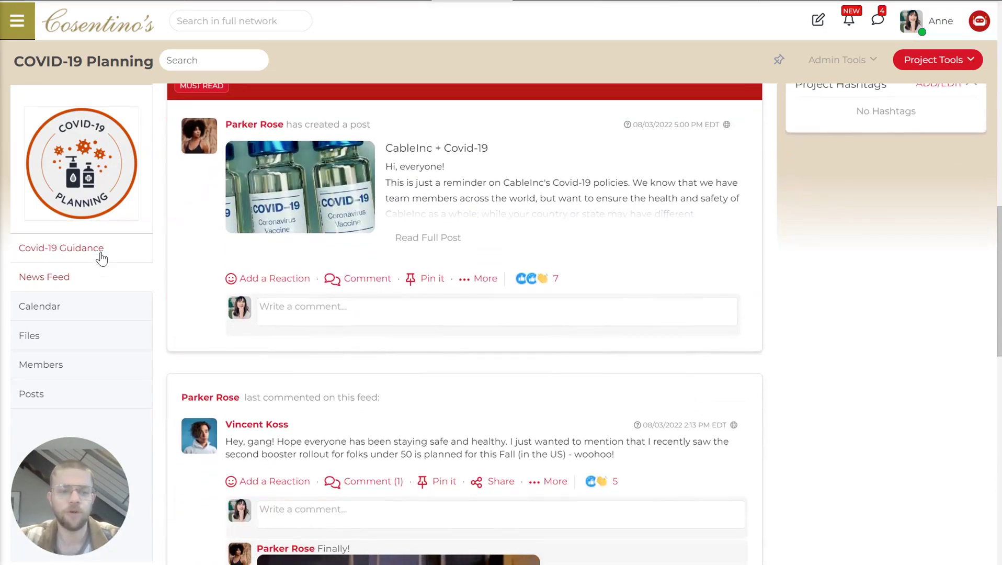
- Read the Covid-19 Guidance page, then go to the Posts page and open the new-content menu
click(68, 249)
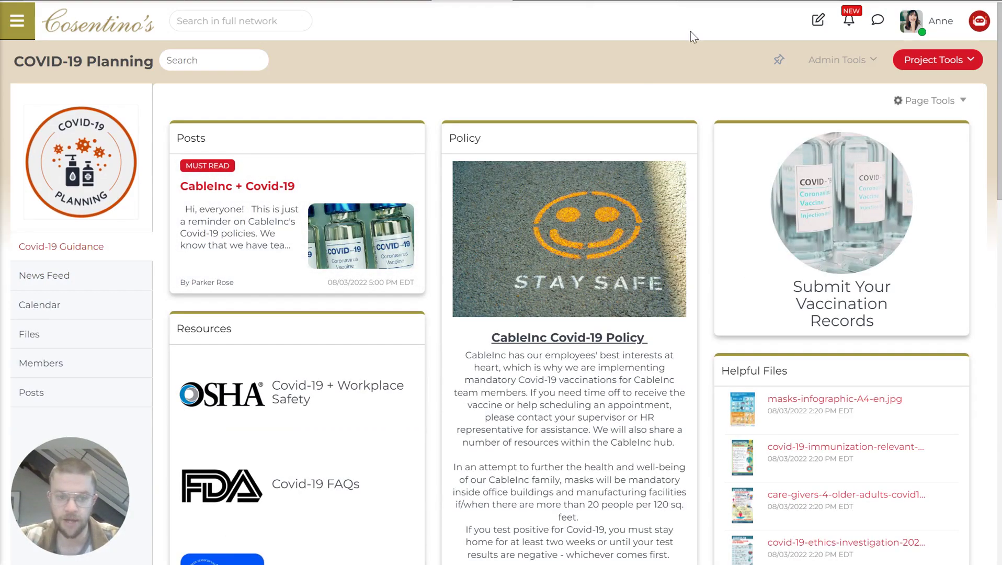
scroll(696, 294, down, 4)
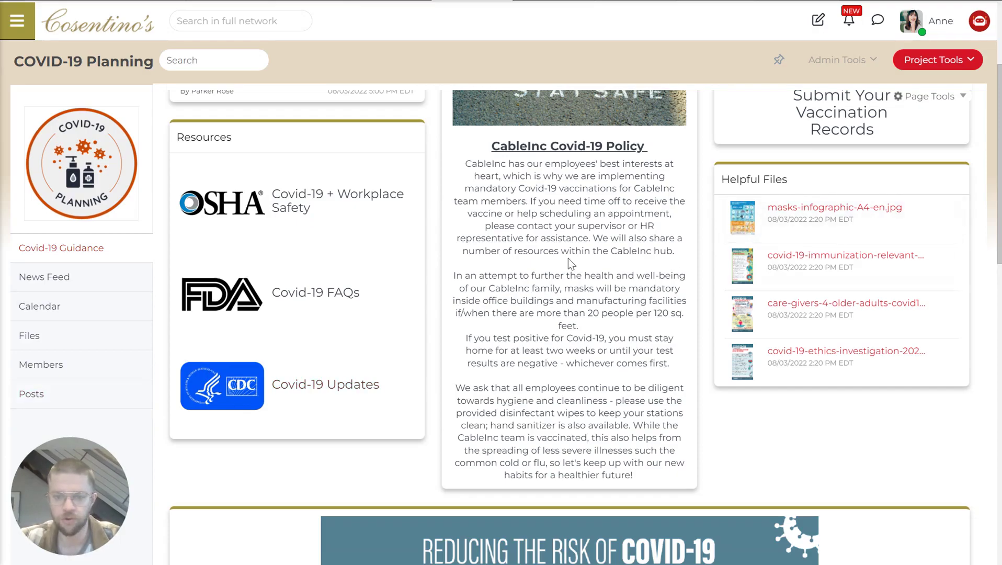
scroll(568, 262, up, 4)
scroll(569, 257, up, 1)
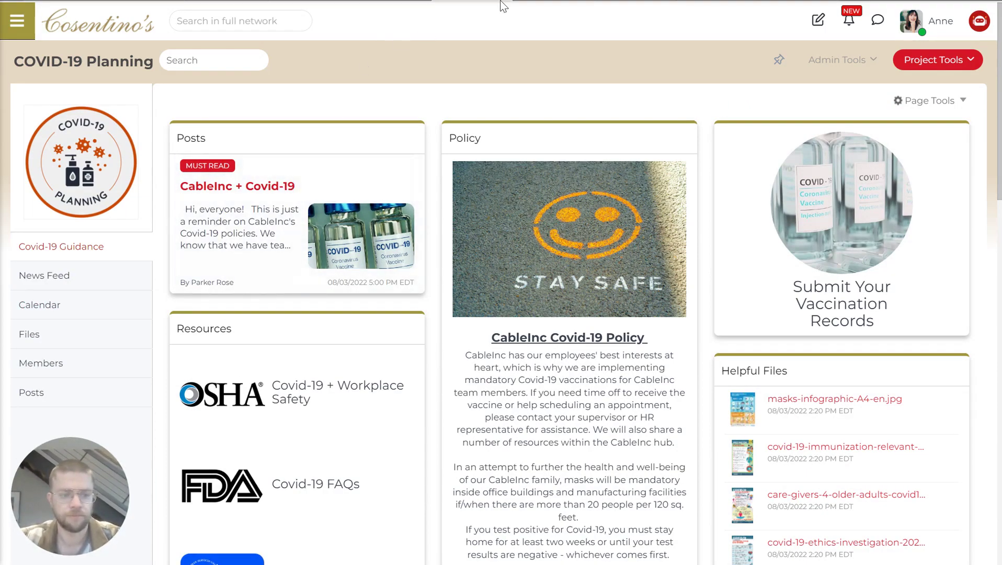
click(567, 1)
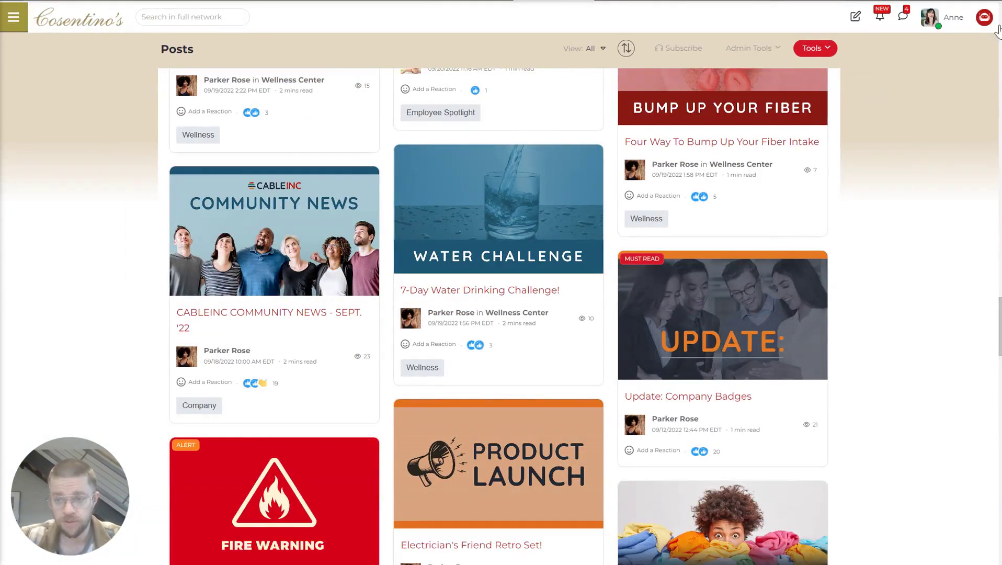
click(856, 16)
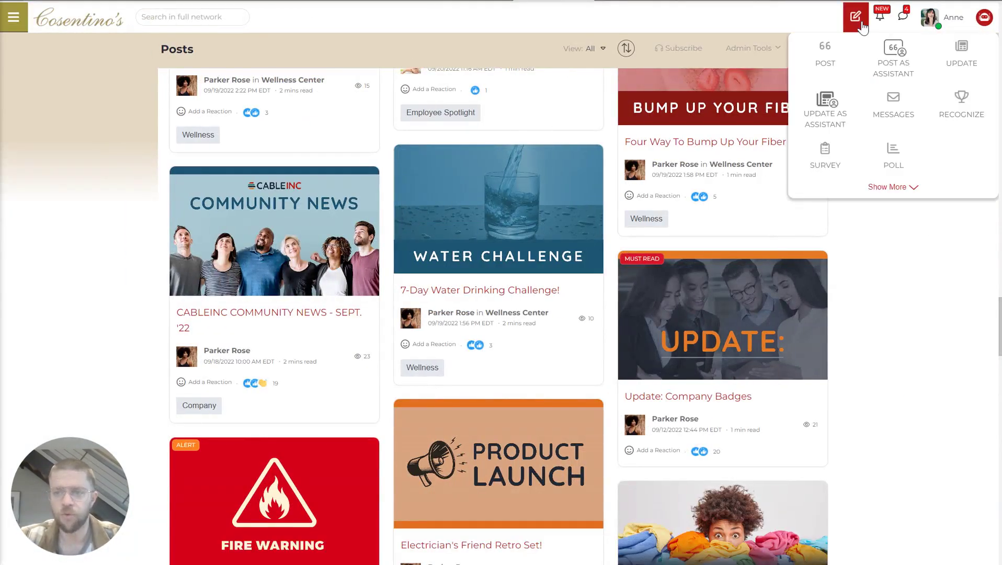
- Start a new post and address it to the Sales team found by searching 'sales'
click(821, 62)
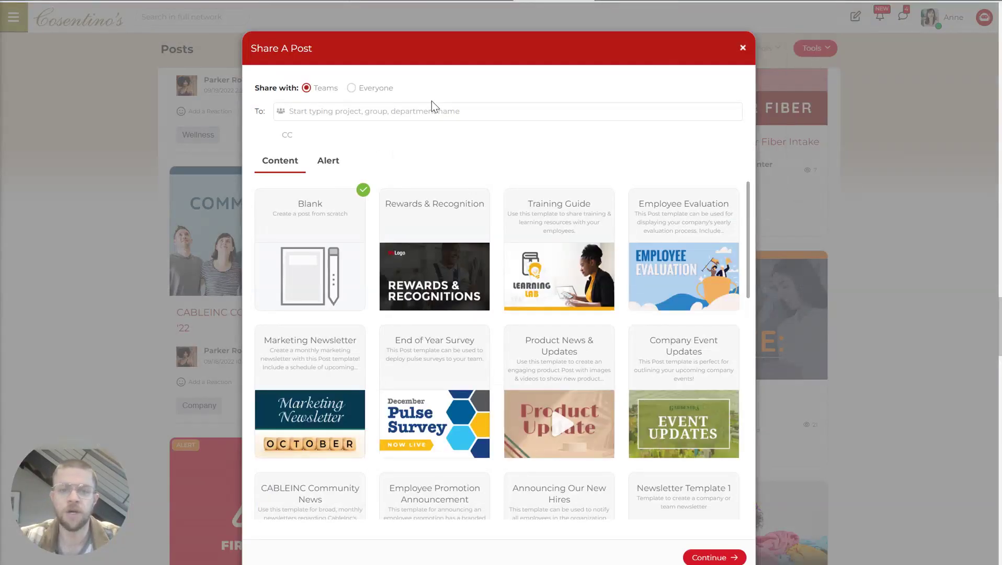
click(366, 117)
text(sales)
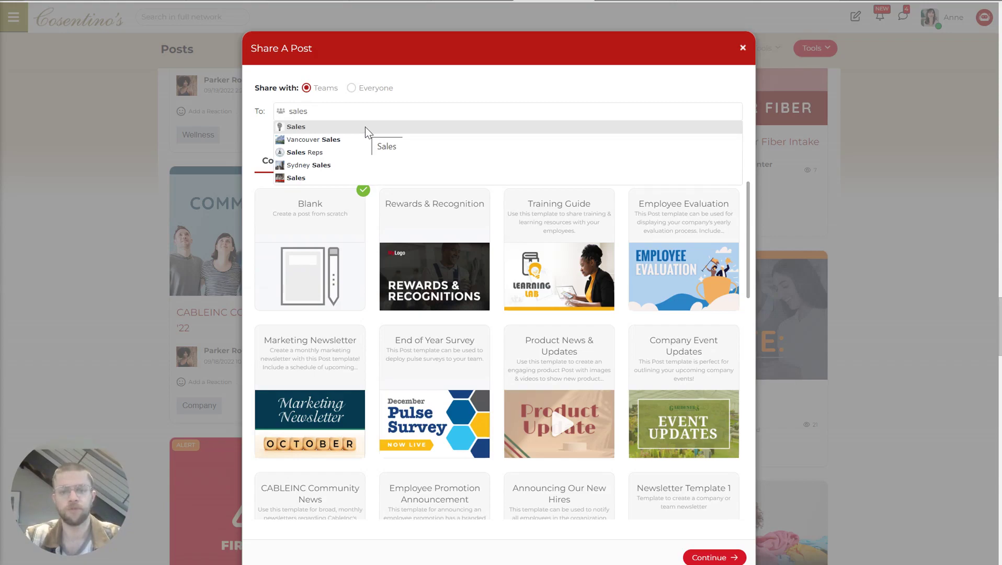
click(365, 127)
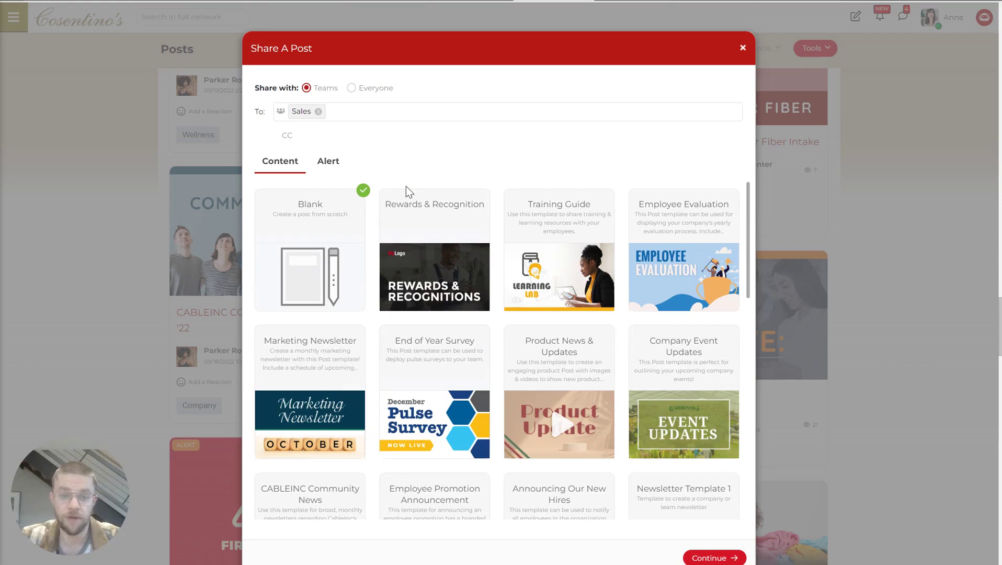
scroll(406, 165, down, 1)
scroll(406, 166, up, 1)
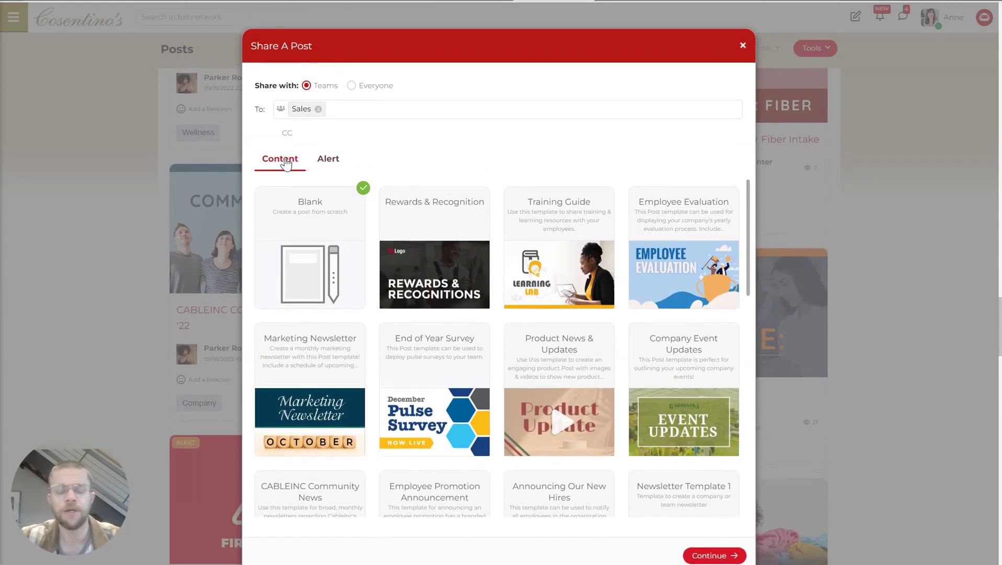
- Show the Alert templates, such as CableInc Power Outage, Earthquake Alert and Road Closure
click(329, 159)
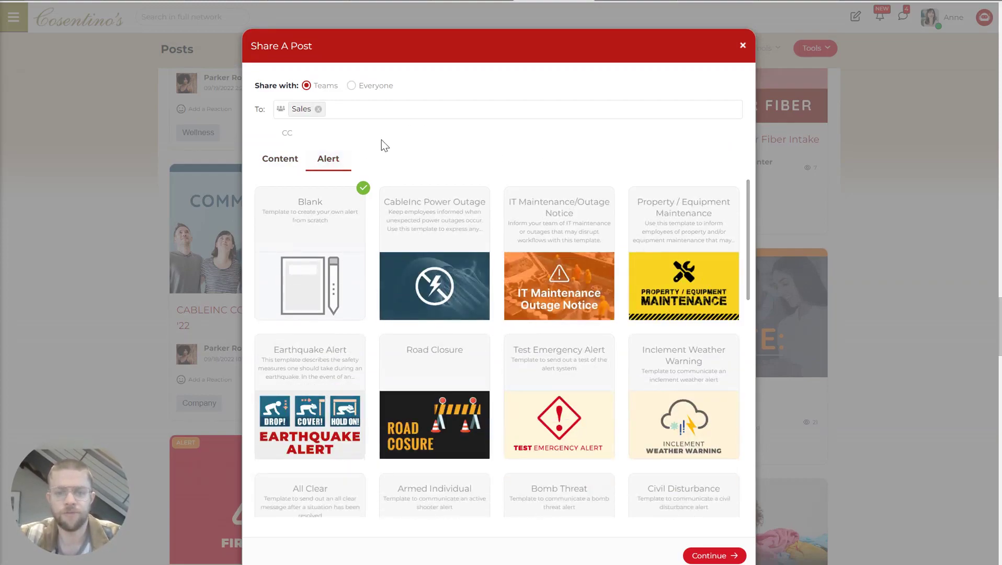
mouse_move(390, 288)
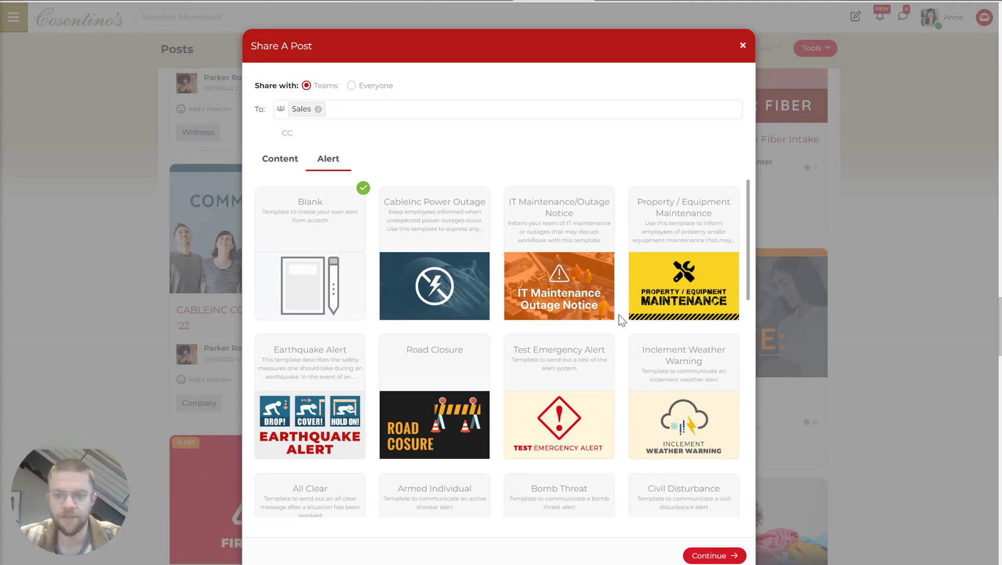
mouse_move(594, 335)
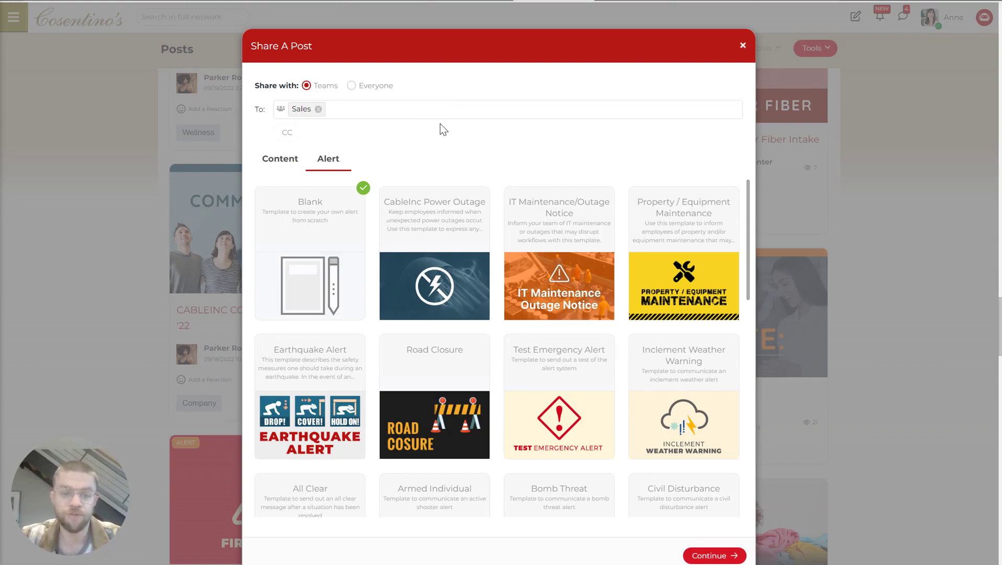
- Go back to the Content templates and start the post from Newsletter Template 1
click(288, 162)
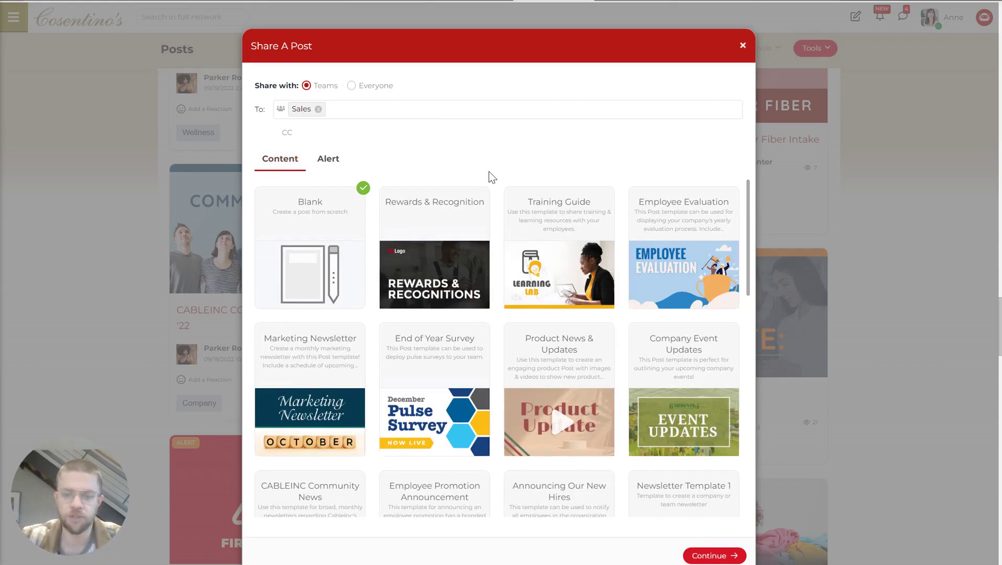
scroll(488, 176, down, 2)
scroll(522, 277, down, 5)
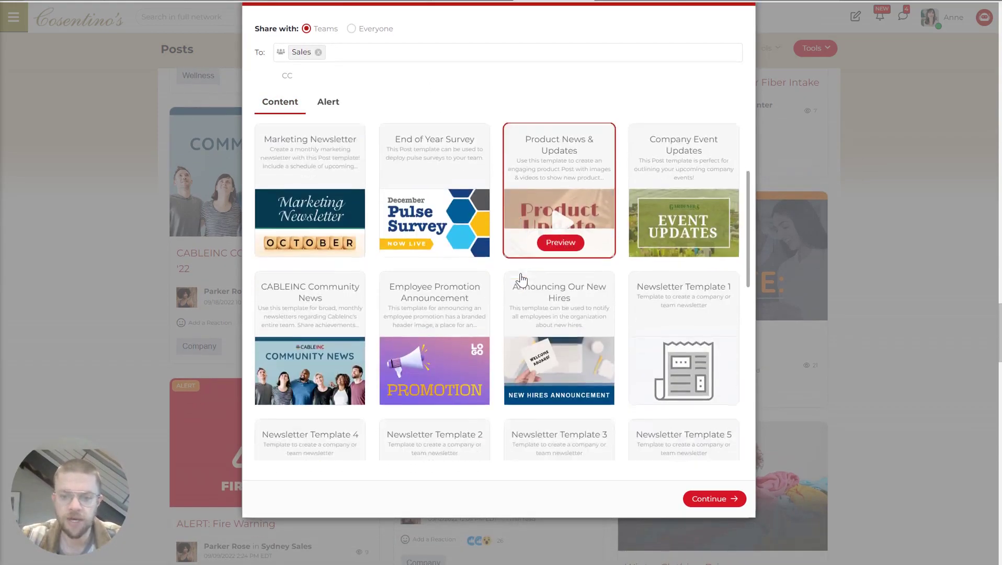
click(695, 189)
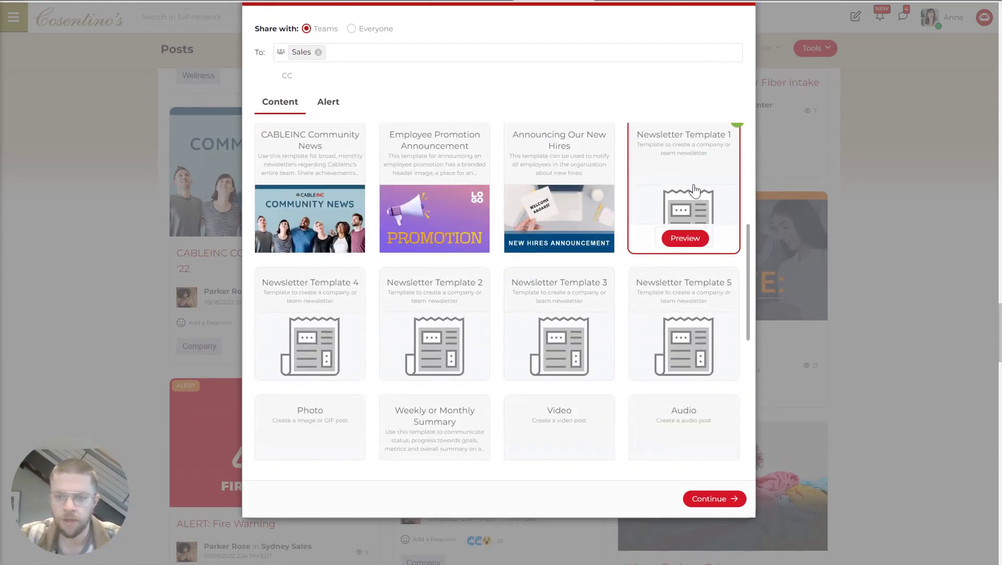
scroll(701, 347, up, 1)
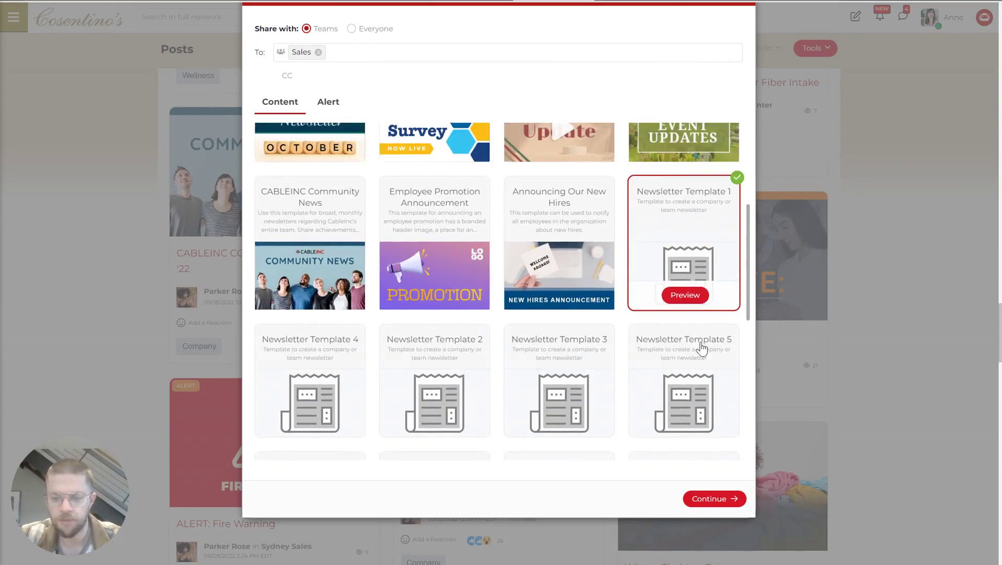
click(731, 501)
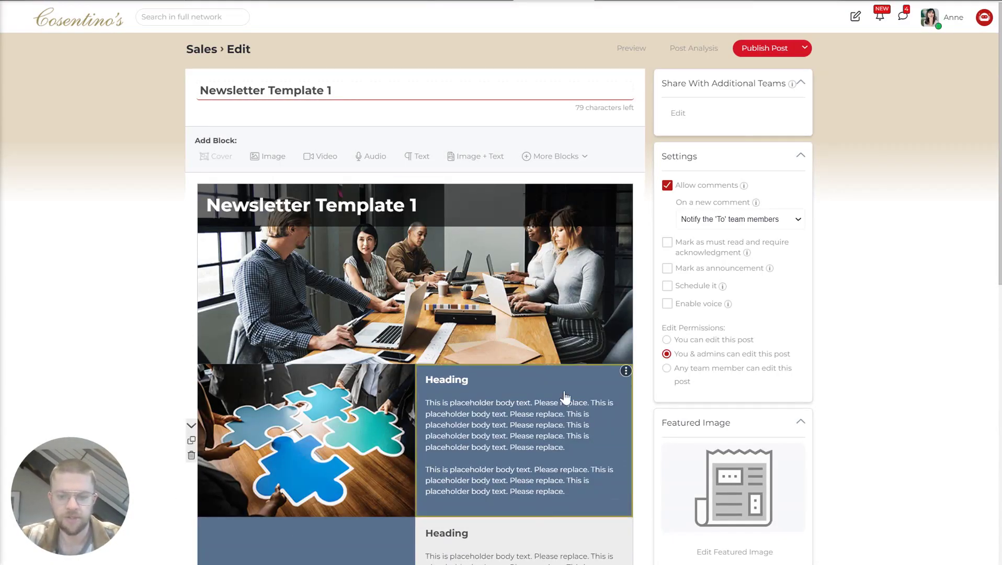
- Replace the word 'body' in the first text block with 'qergqrg'
scroll(143, 265, down, 1)
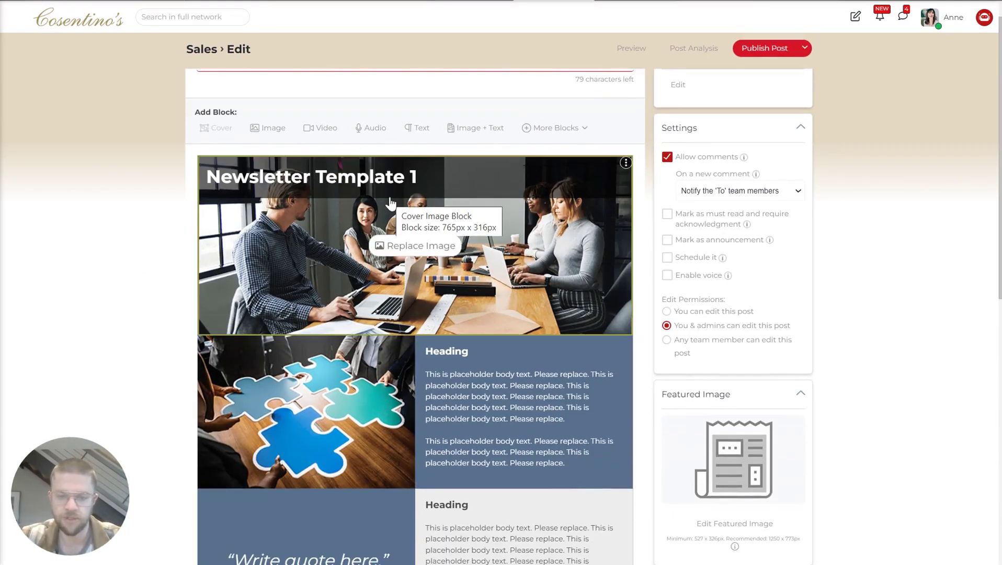
double_click(481, 386)
text(qergqrg)
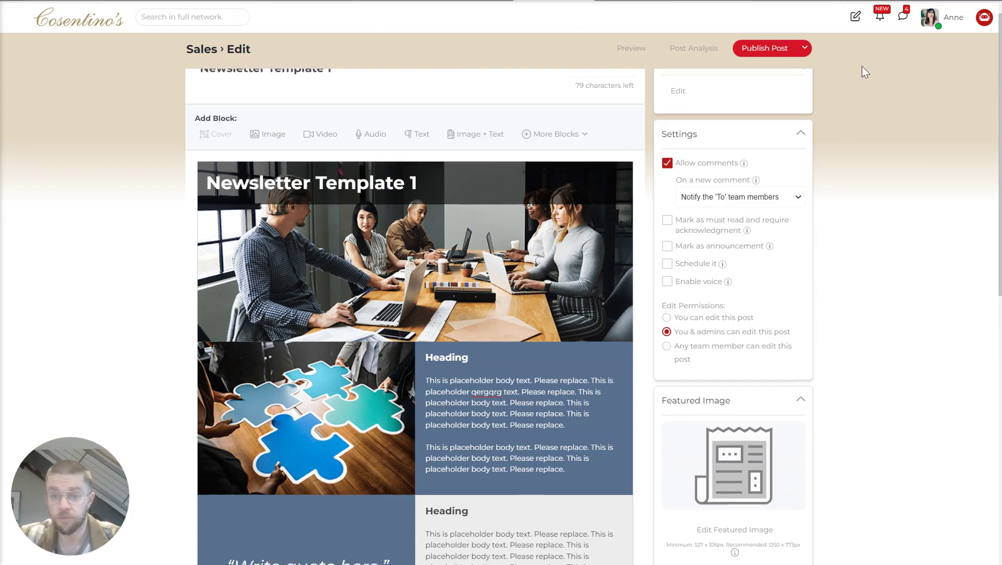
scroll(863, 69, up, 1)
scroll(883, 224, down, 1)
scroll(881, 219, up, 1)
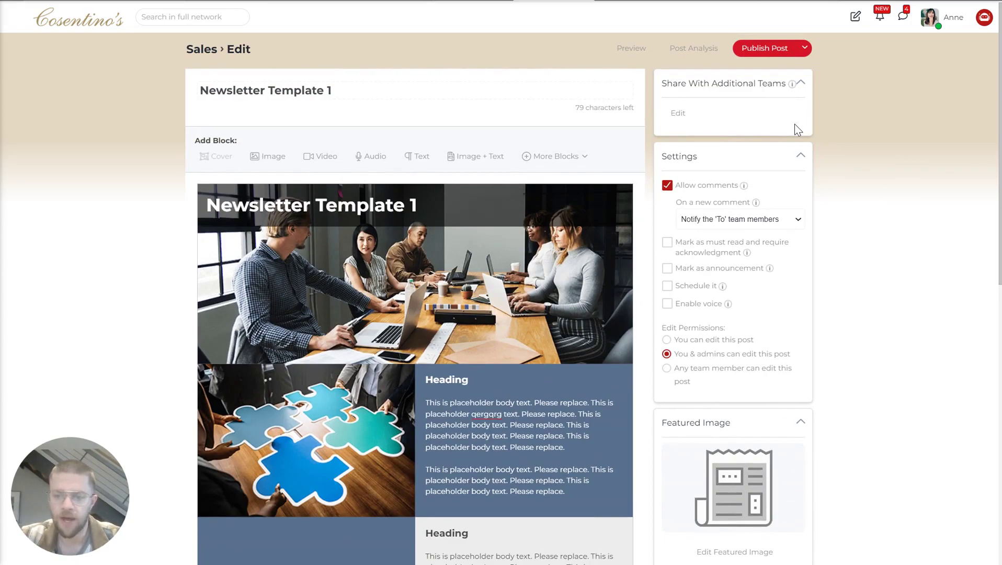
- Require must-read acknowledgment and leave the Customize Message dialog without changes
click(667, 242)
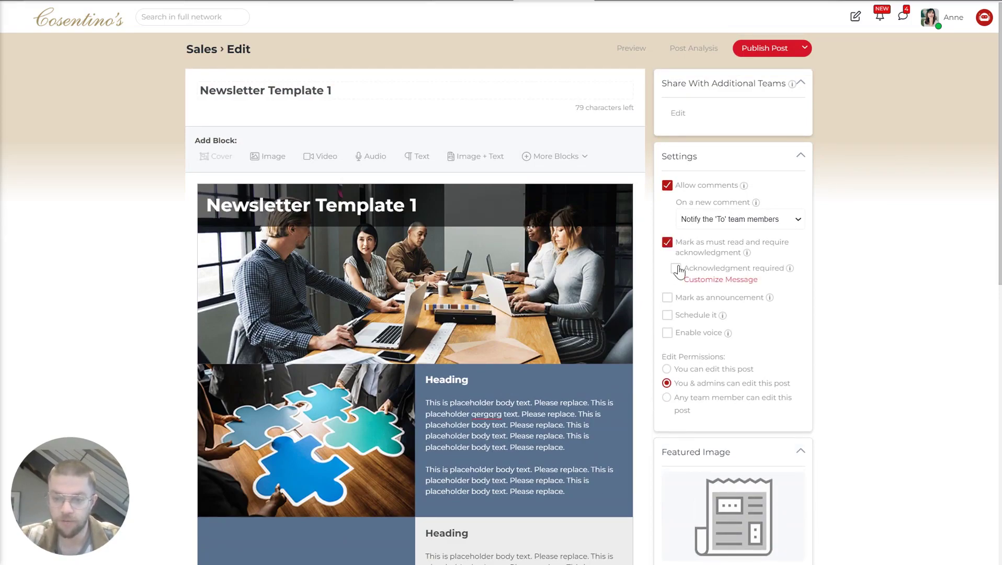
click(720, 279)
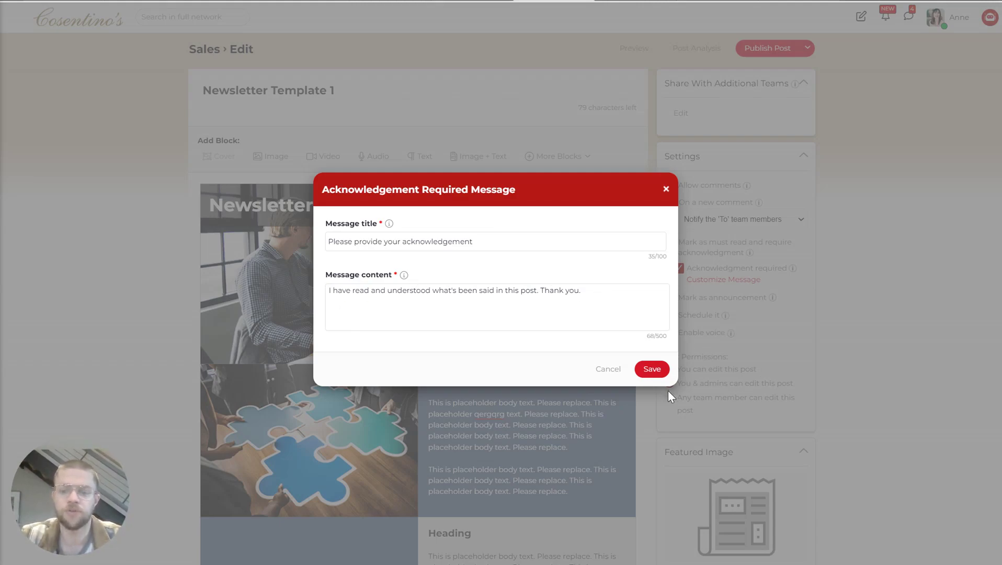
click(607, 370)
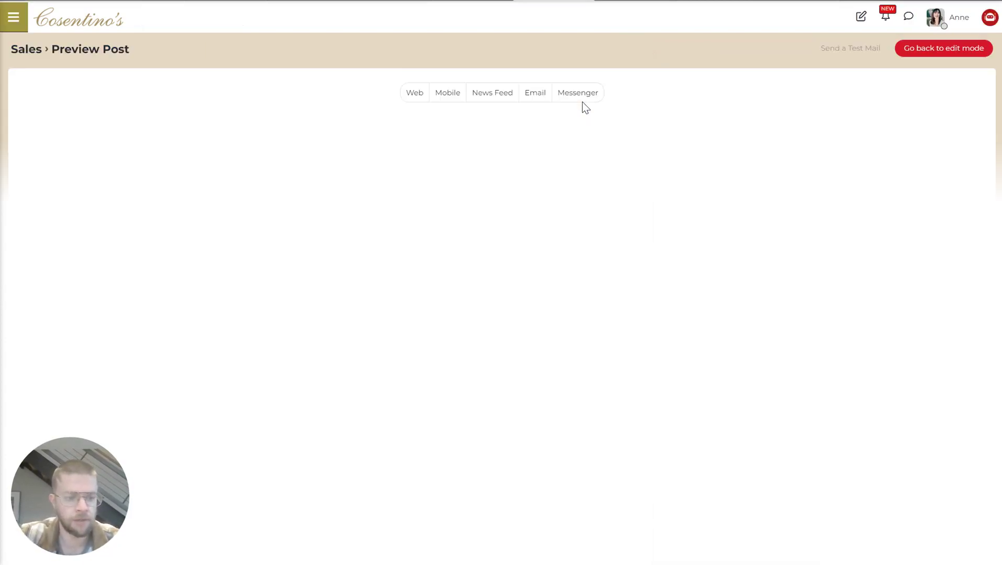
- Preview the post in the Mobile, News Feed, Email and Messenger views
scroll(272, 182, down, 1)
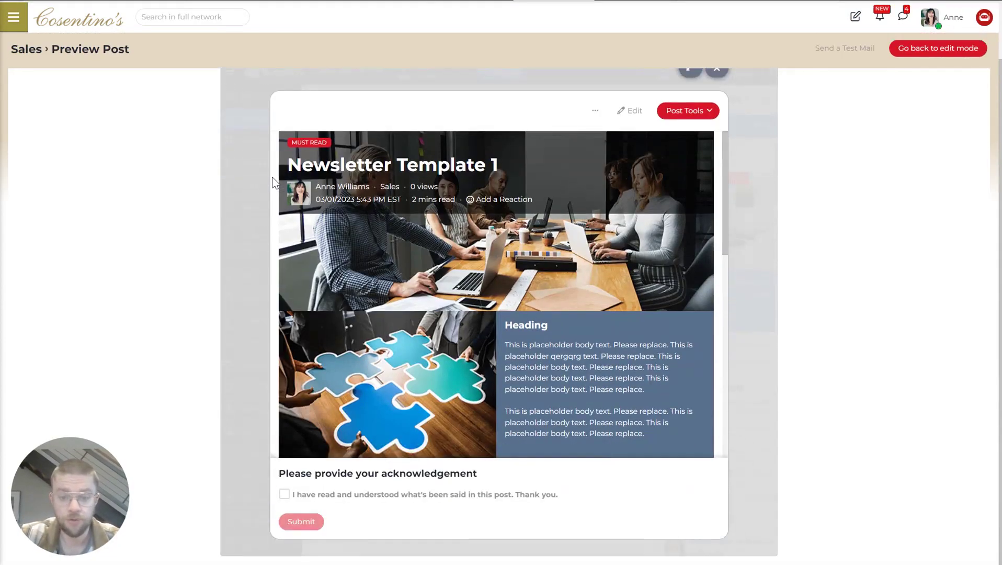
scroll(272, 183, up, 1)
click(448, 94)
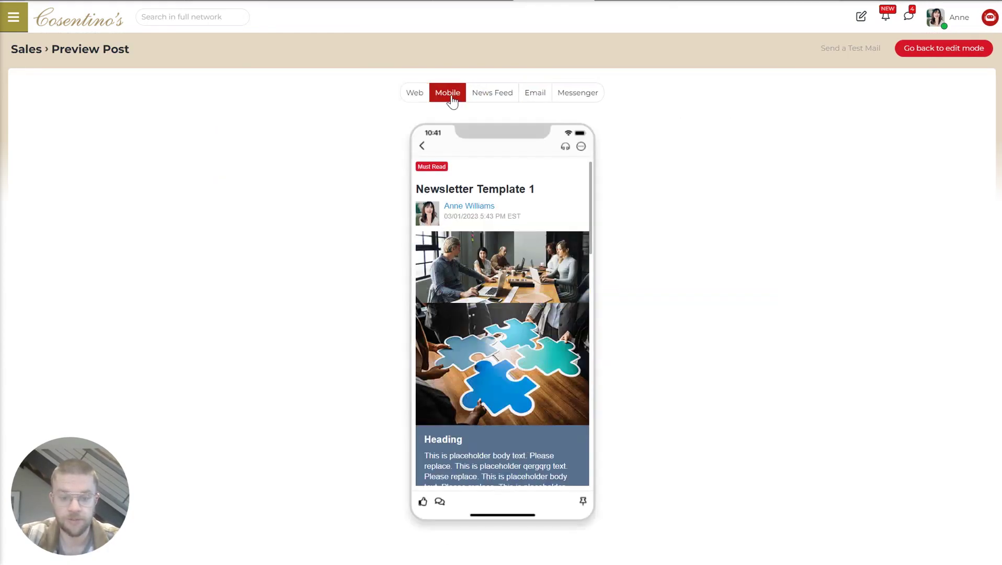
click(494, 97)
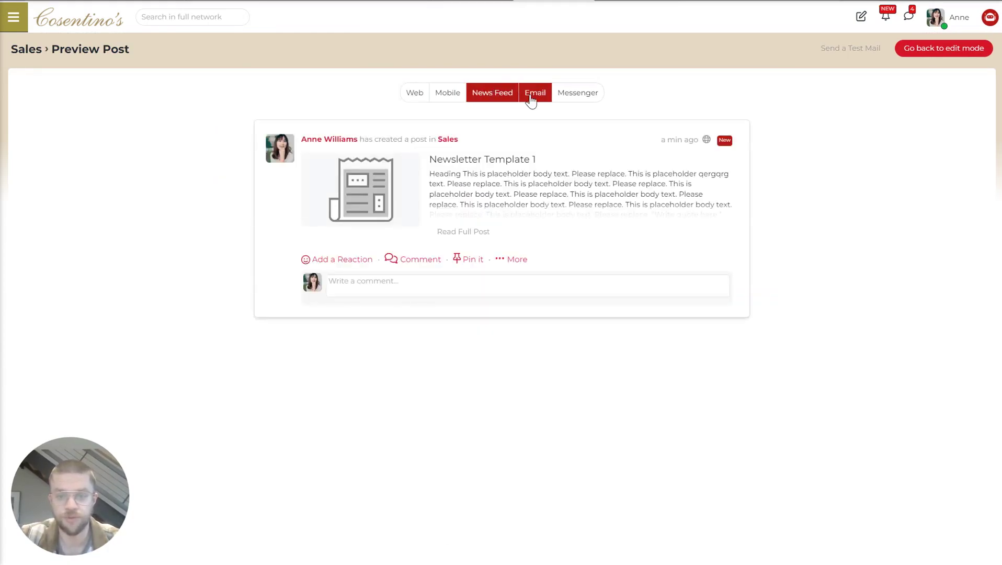
click(530, 96)
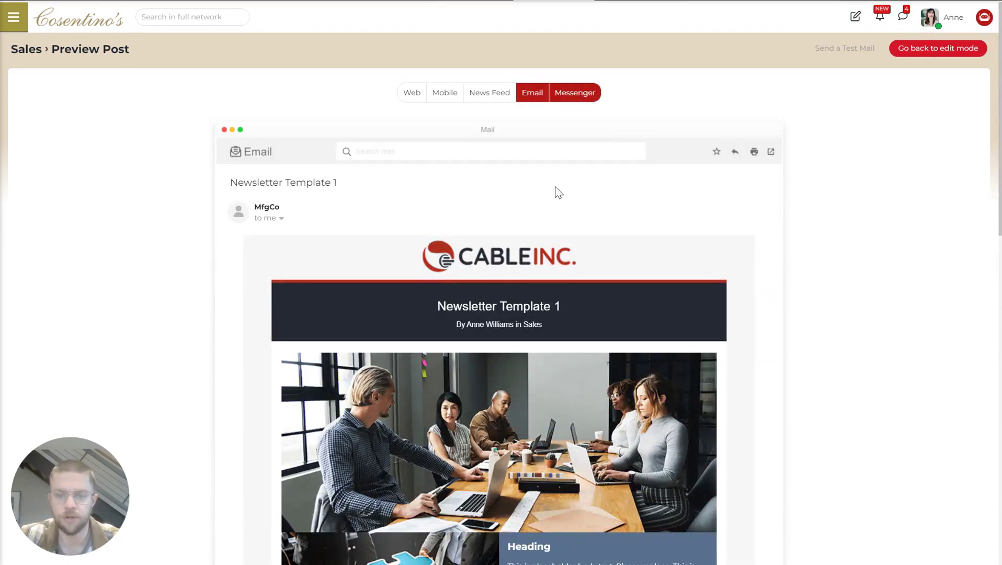
scroll(500, 390, down, 10)
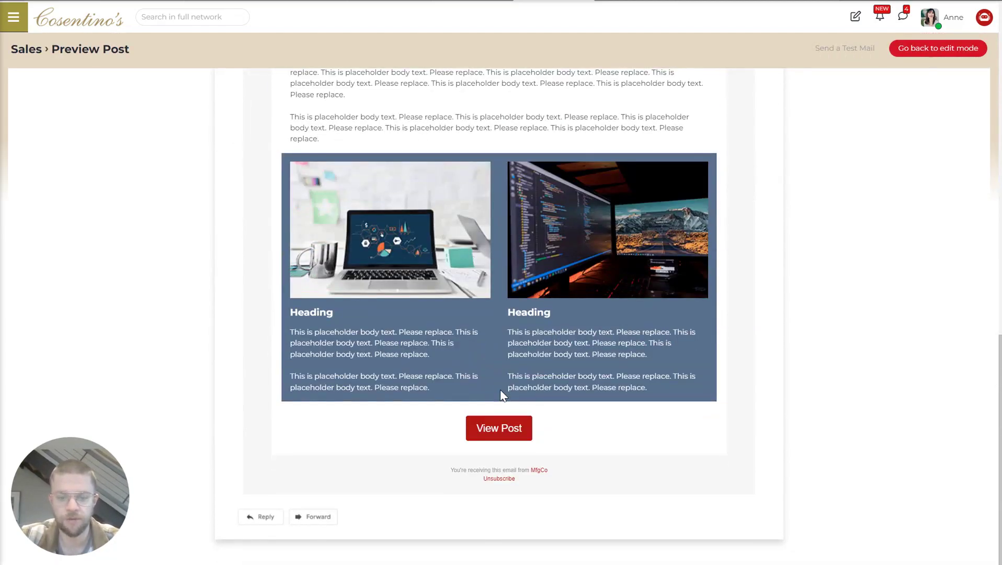
scroll(501, 390, up, 10)
click(584, 96)
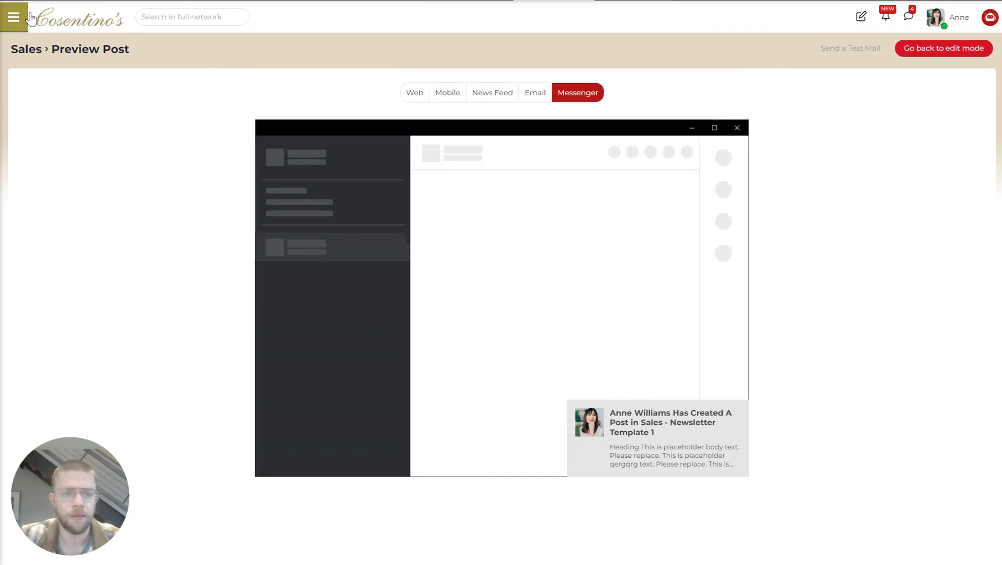
click(11, 25)
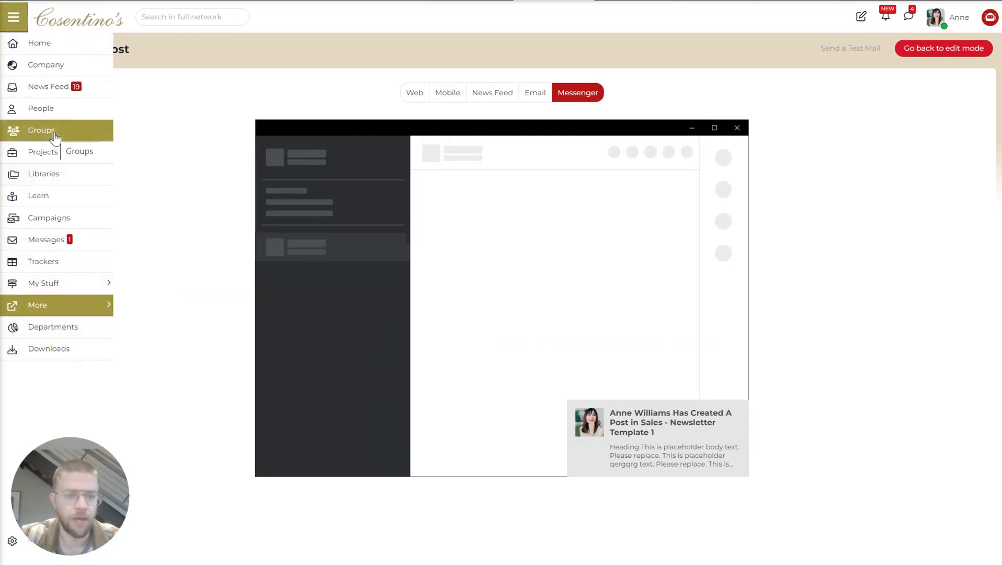
- Open Posts from the More menu and scroll through the company posts feed
click(58, 305)
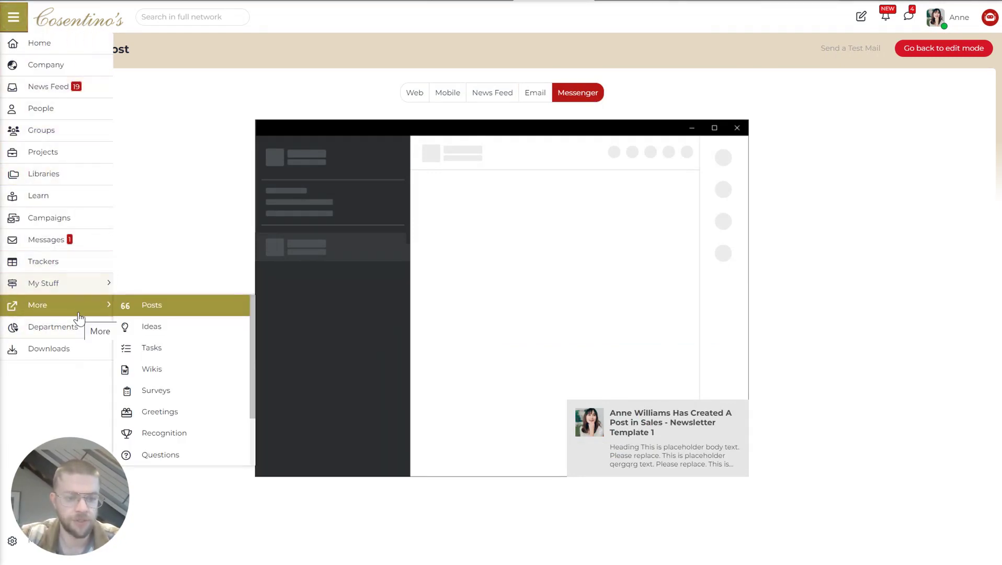
click(147, 309)
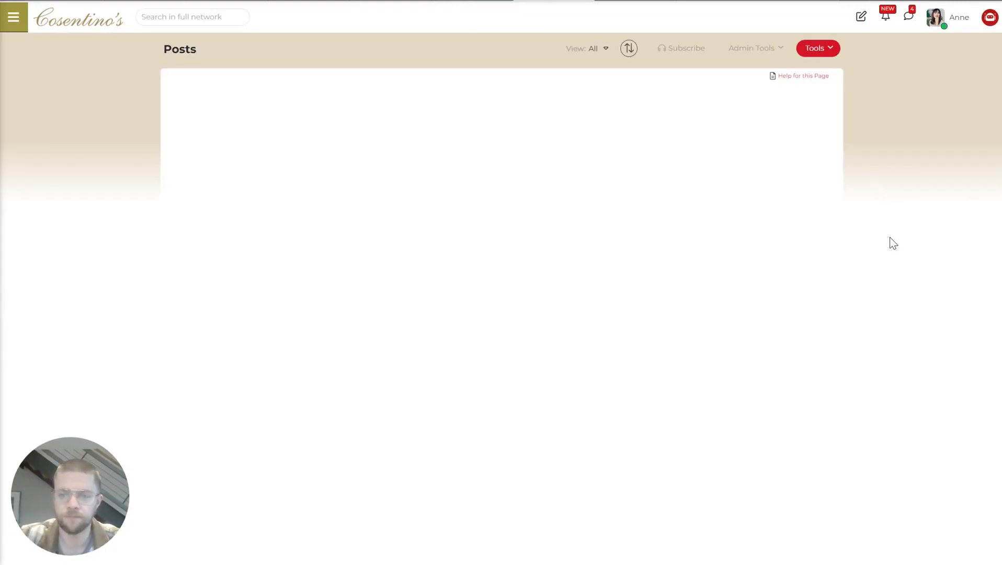
scroll(893, 243, down, 7)
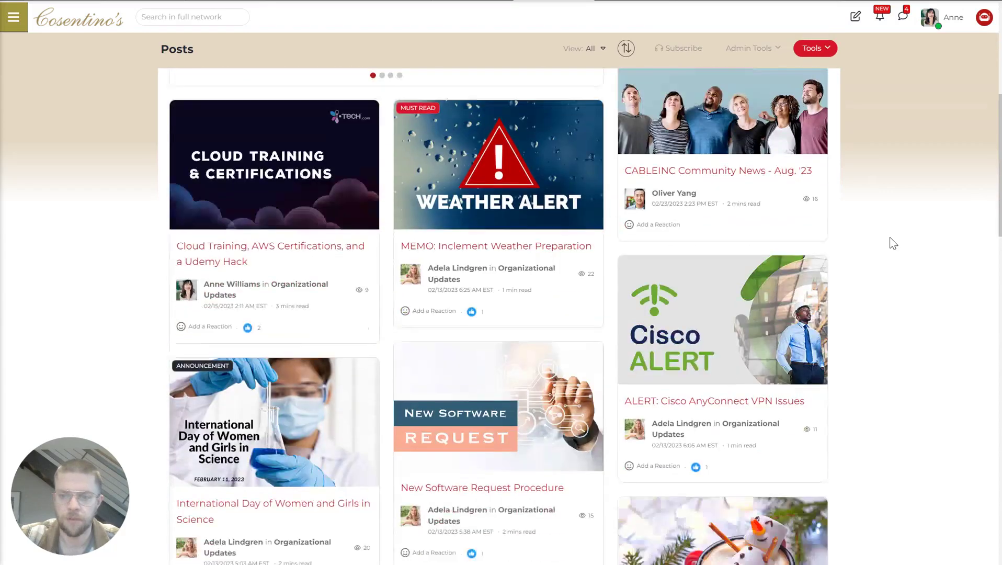
scroll(890, 238, down, 15)
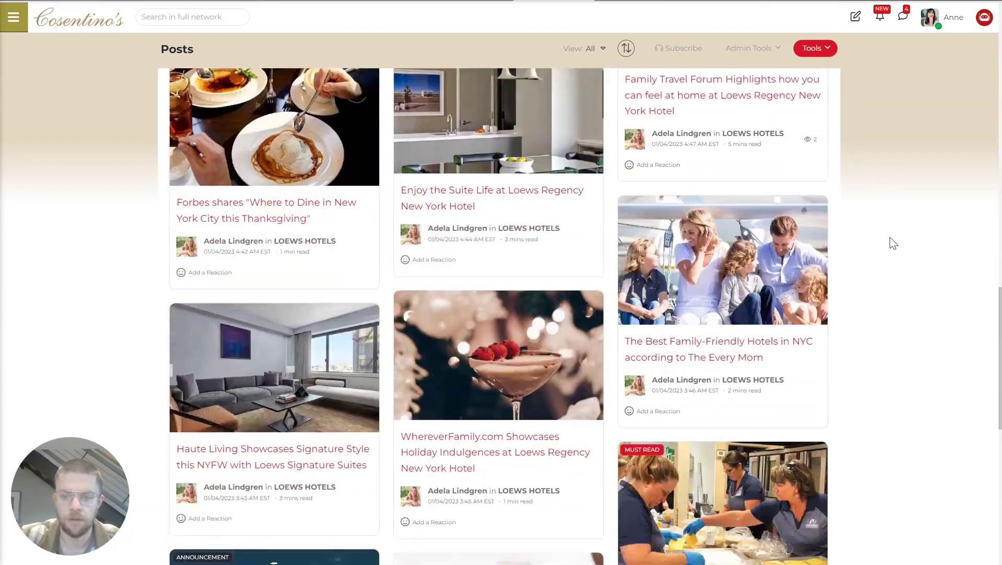
scroll(893, 243, down, 10)
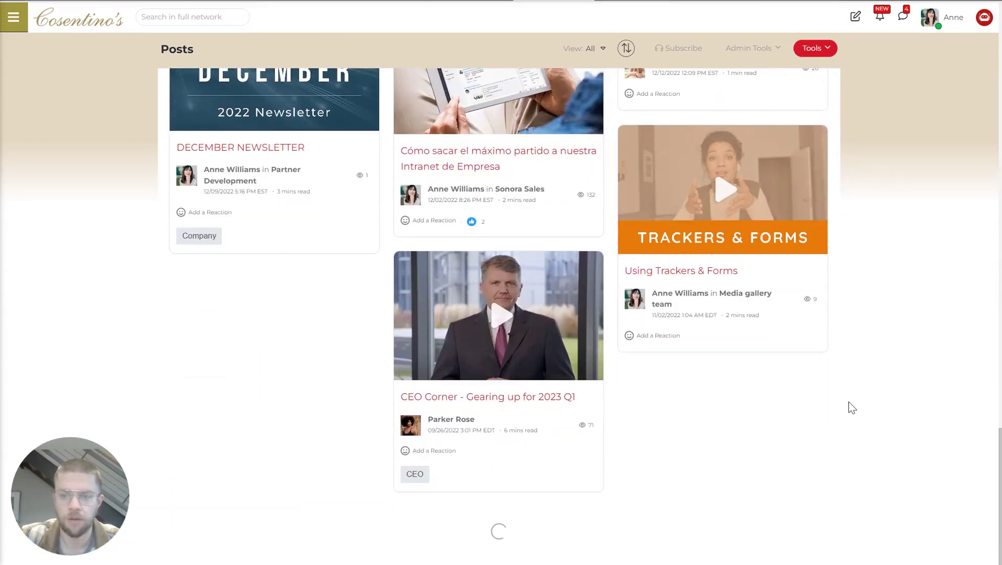
scroll(852, 408, down, 11)
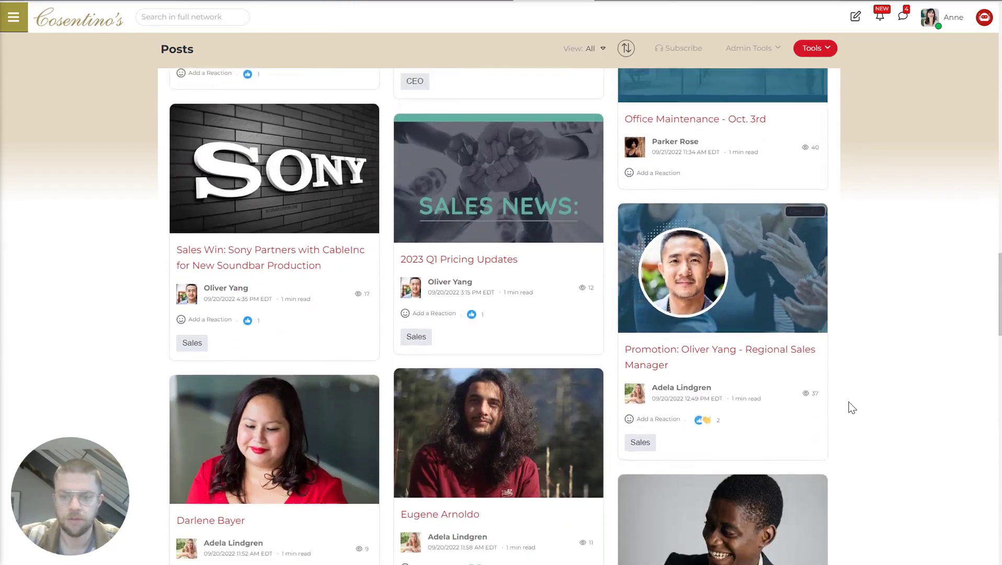
scroll(849, 407, down, 3)
scroll(848, 407, up, 4)
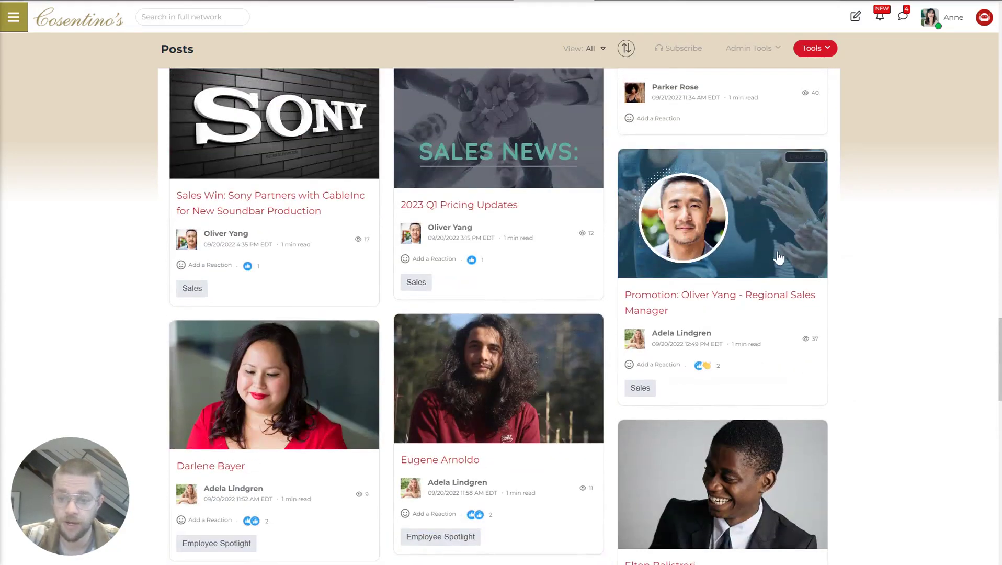
click(768, 244)
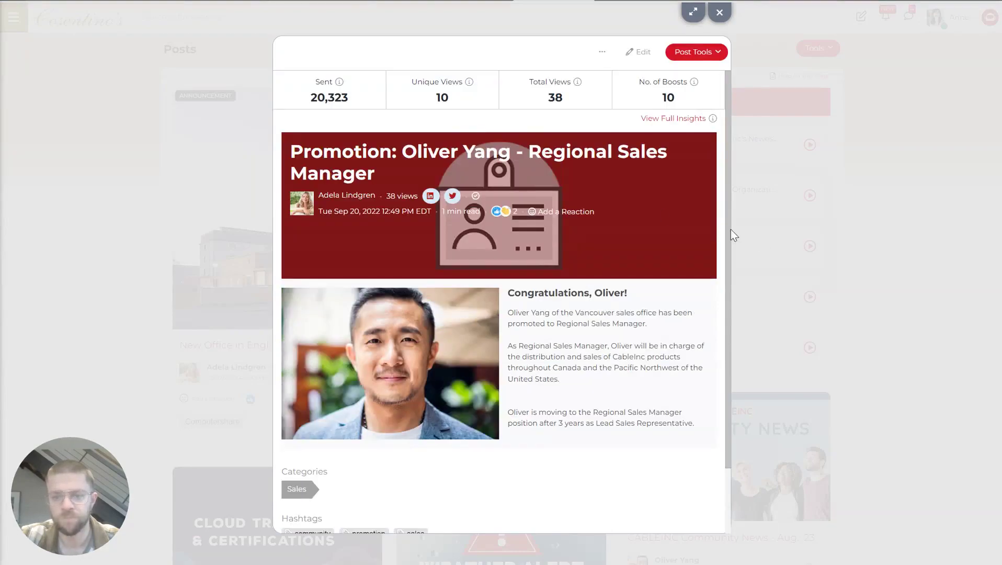
scroll(567, 380, down, 2)
scroll(567, 379, up, 2)
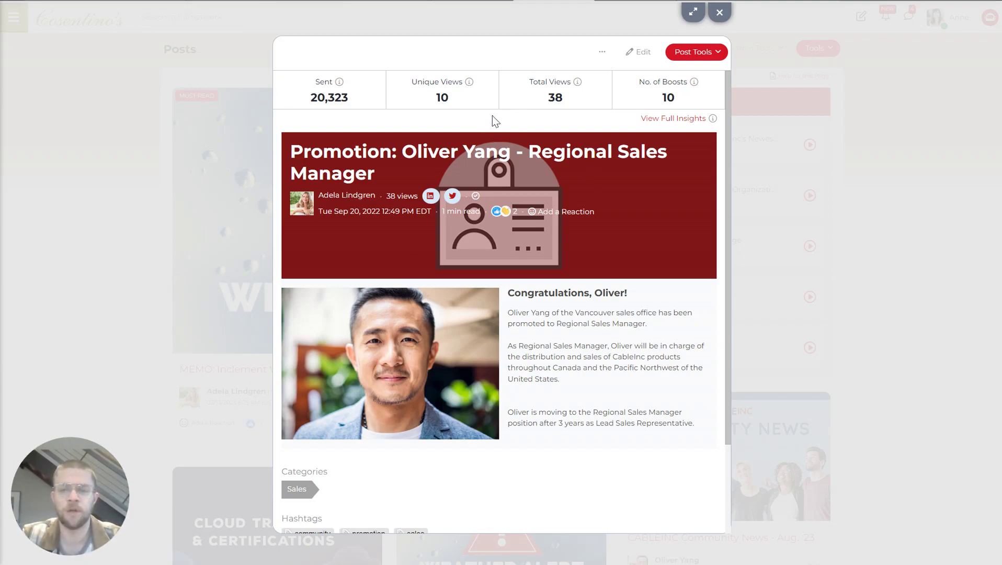
- Open the post's full insights page and scroll through it
click(690, 120)
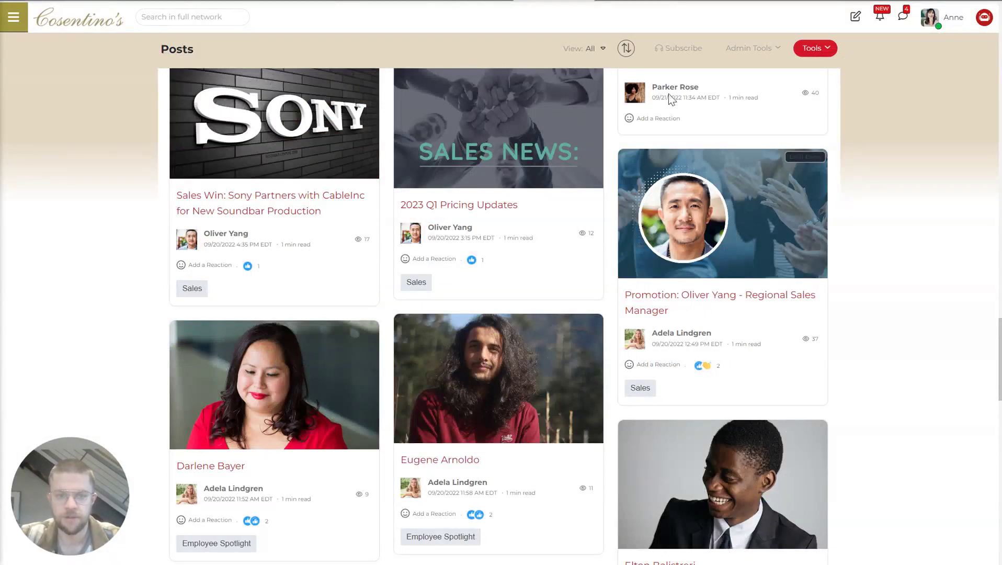
scroll(526, 270, down, 8)
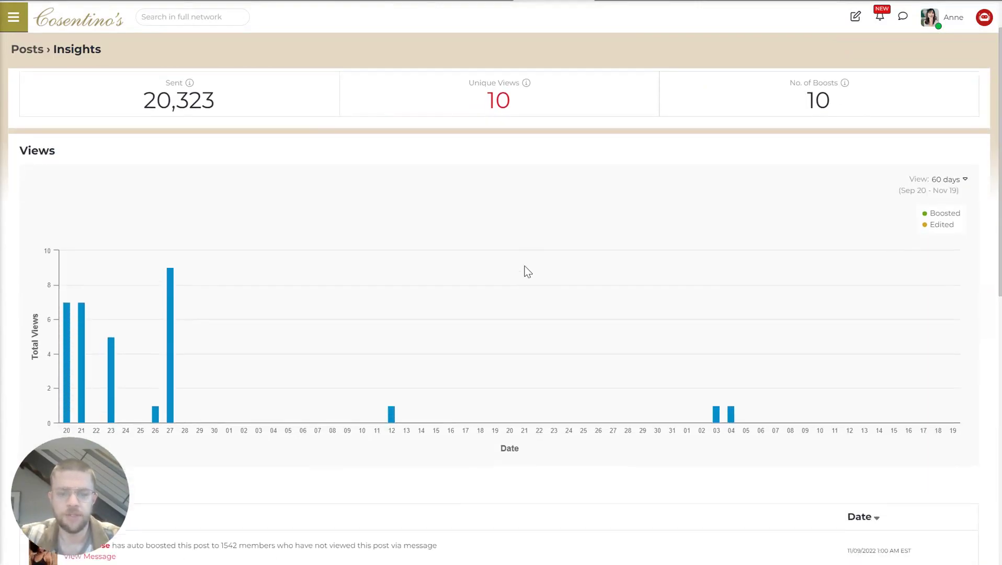
scroll(526, 271, up, 8)
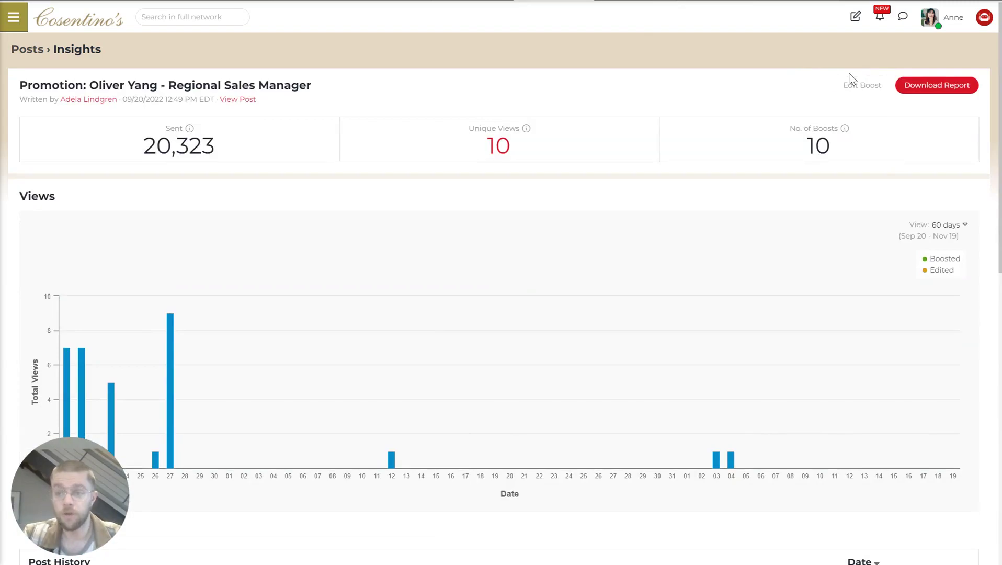
- Try Boost Automatically without saving, then switch to Learn's My Learning tab
click(850, 89)
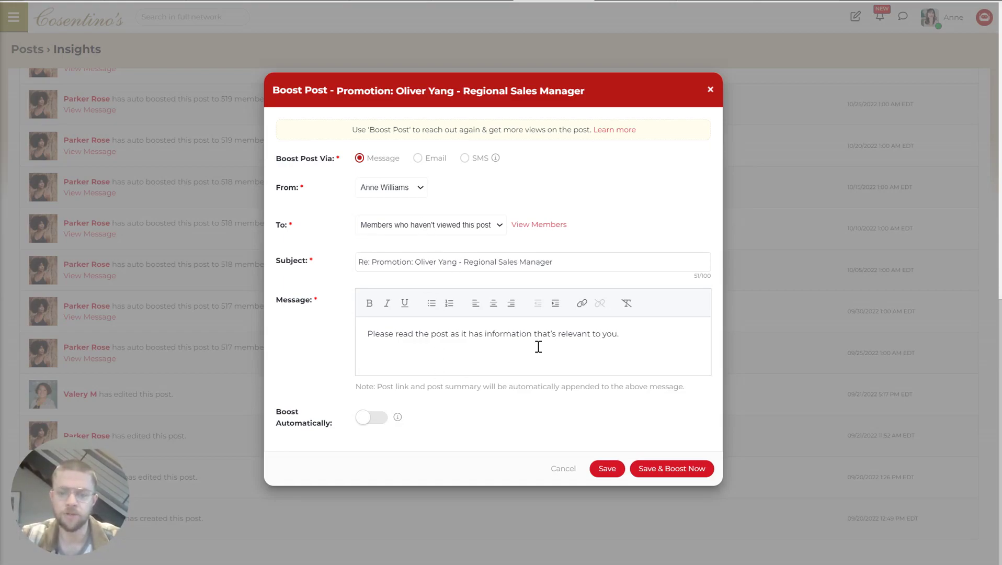
click(368, 420)
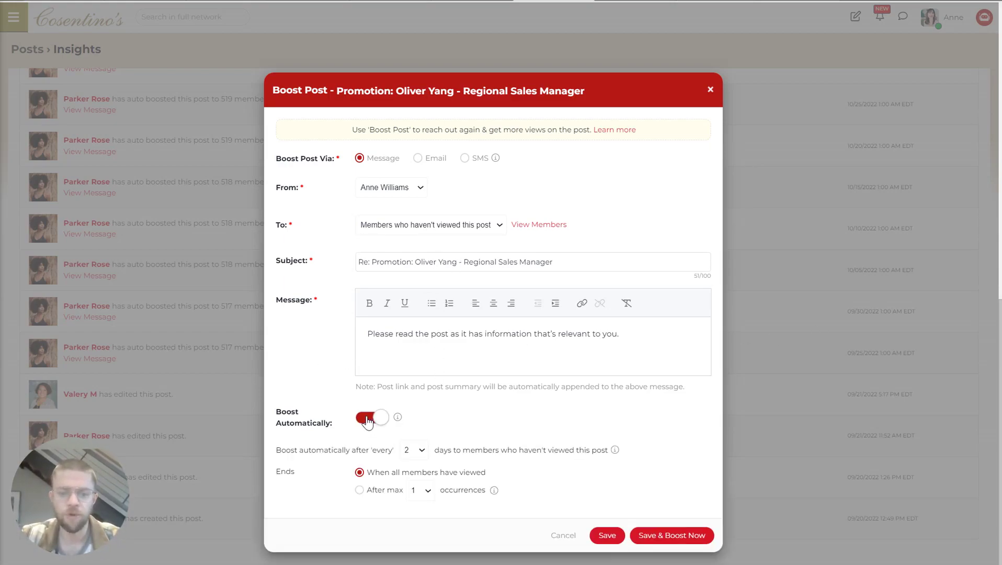
click(562, 535)
click(636, 1)
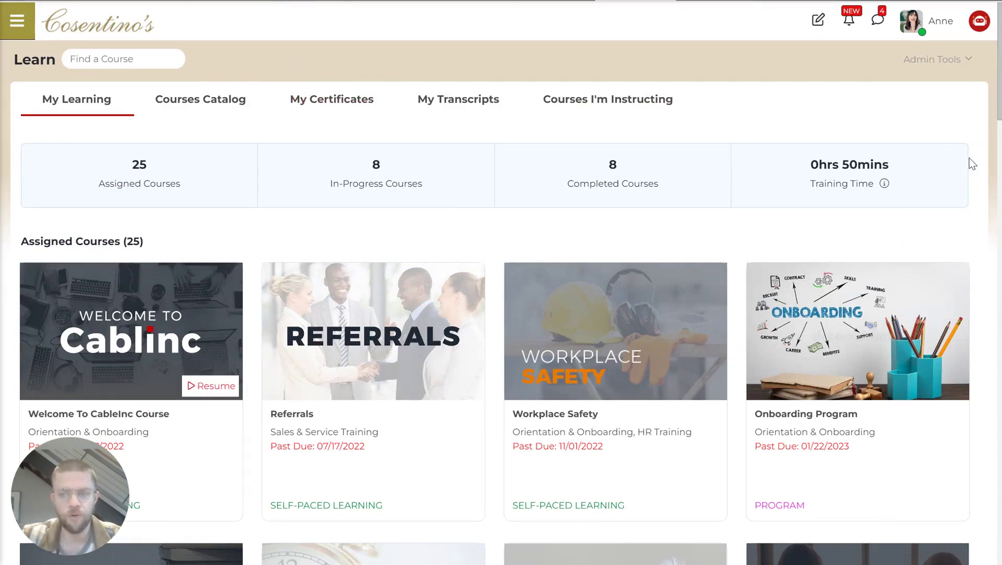
scroll(982, 182, down, 2)
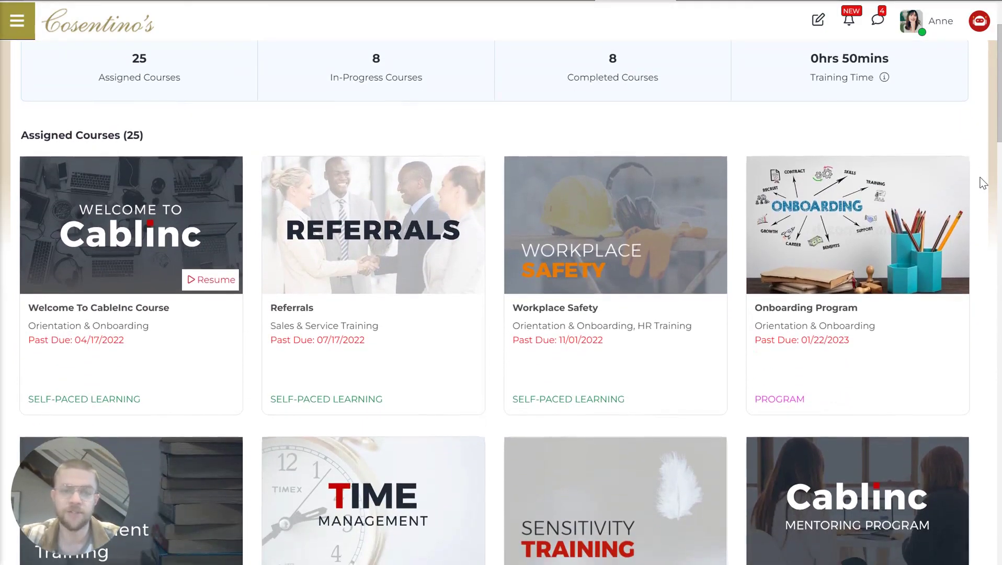
scroll(973, 176, up, 2)
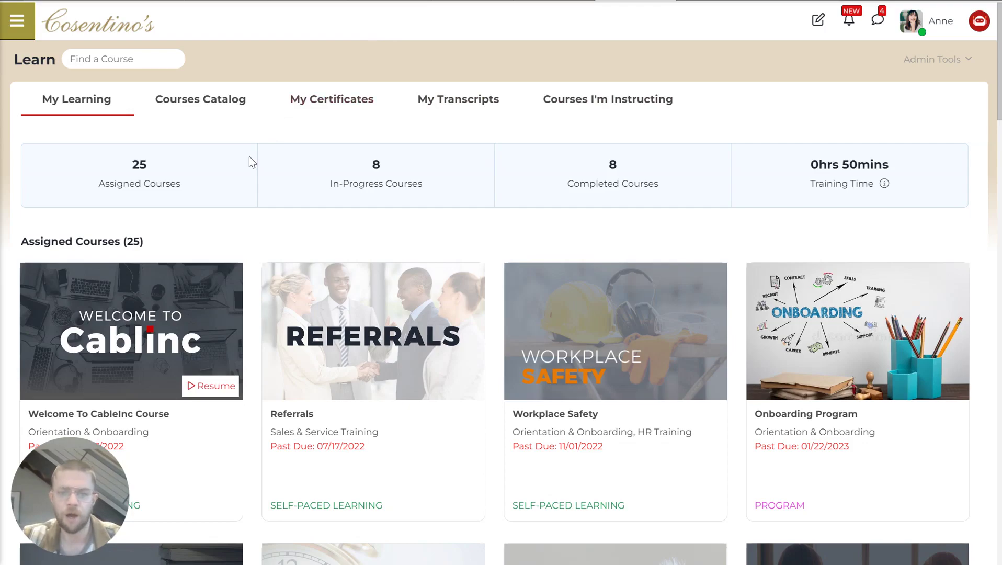
scroll(249, 156, down, 3)
scroll(246, 157, up, 2)
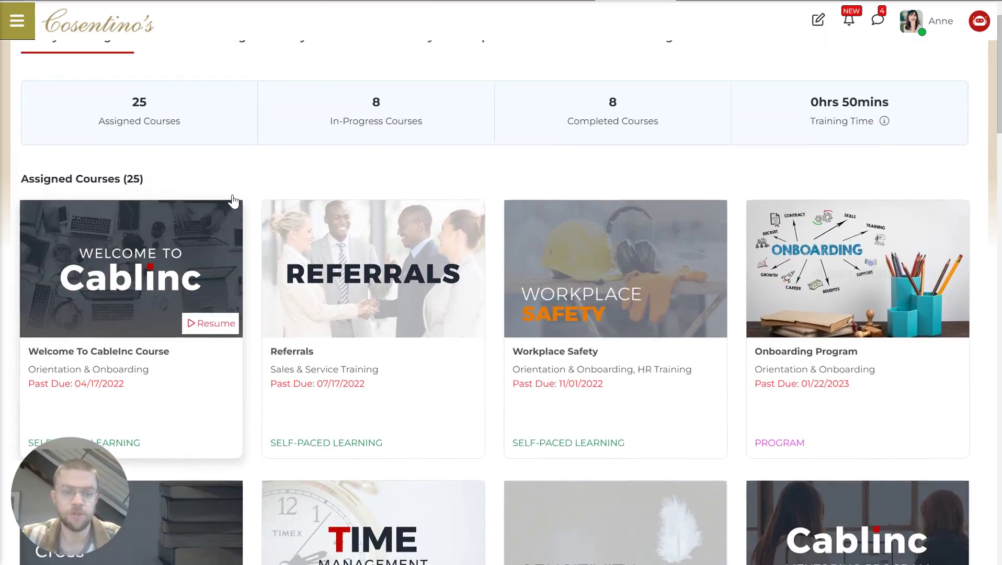
scroll(246, 126, down, 1)
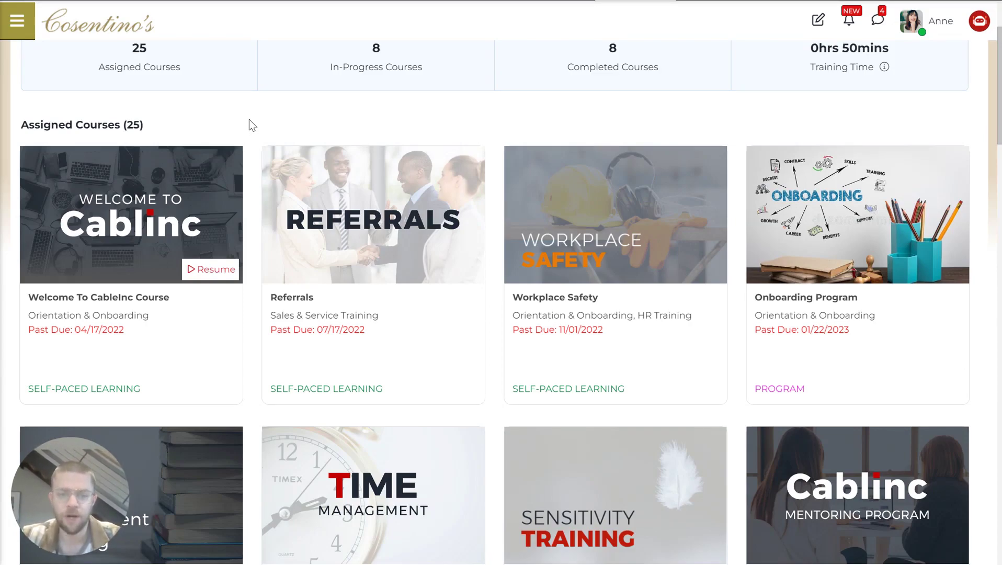
scroll(249, 119, up, 3)
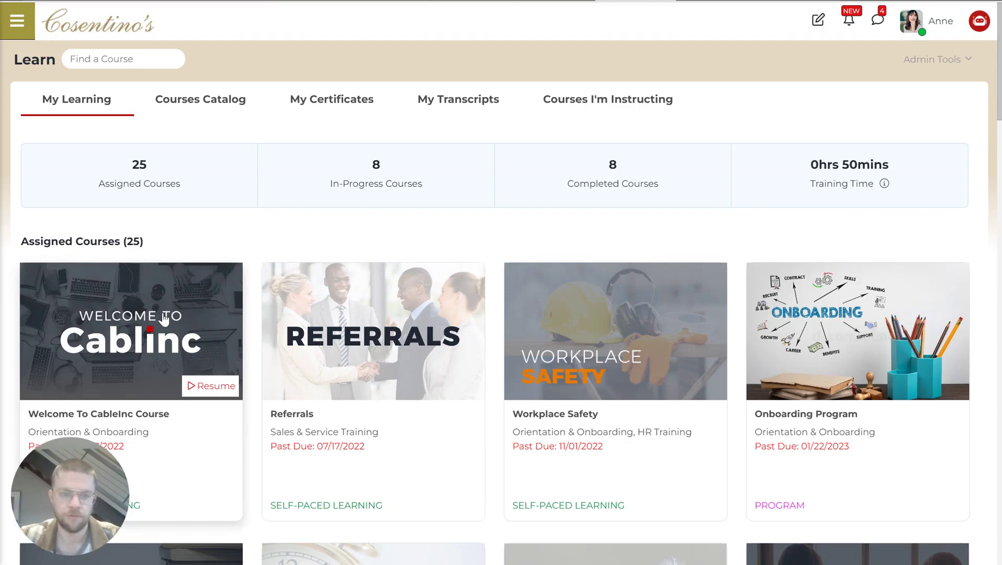
- Open the Welcome To CableInc Course details and scroll through the course page
click(189, 384)
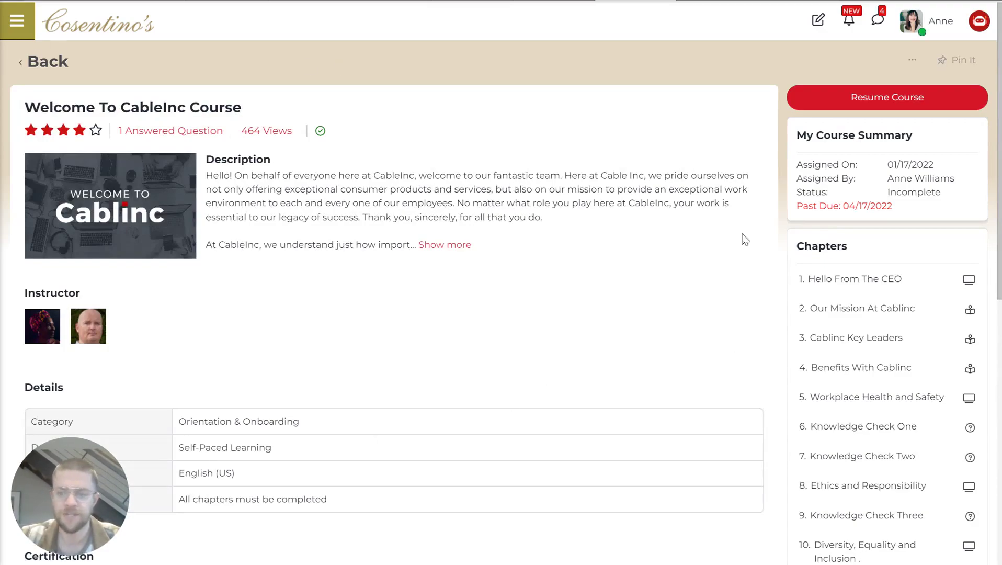
scroll(755, 247, down, 7)
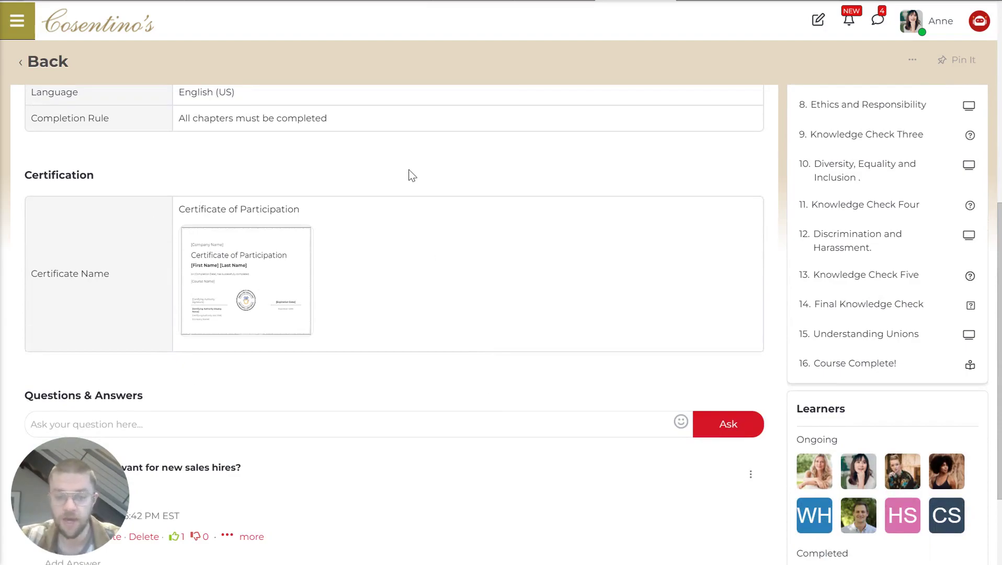
scroll(445, 380, down, 2)
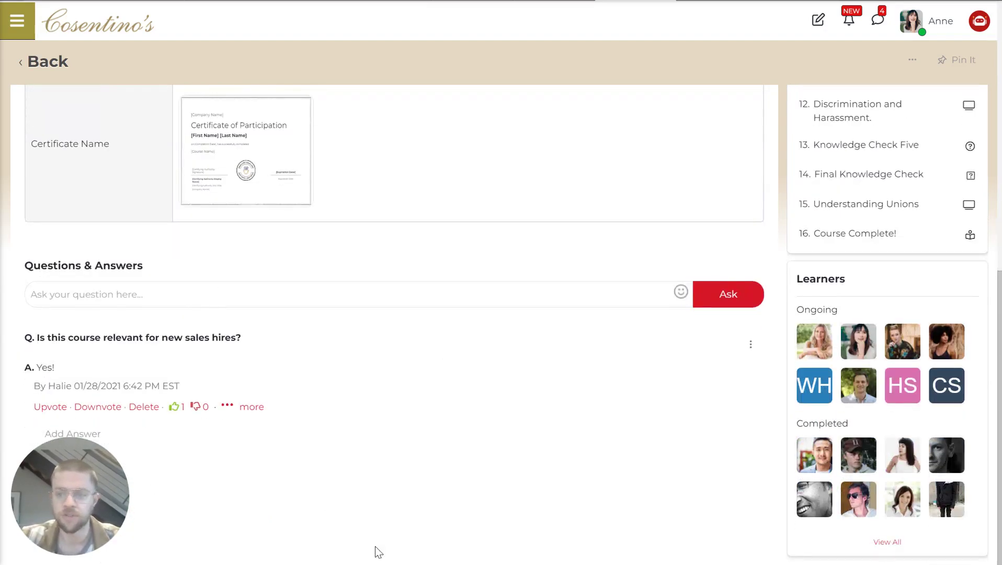
scroll(539, 299, up, 10)
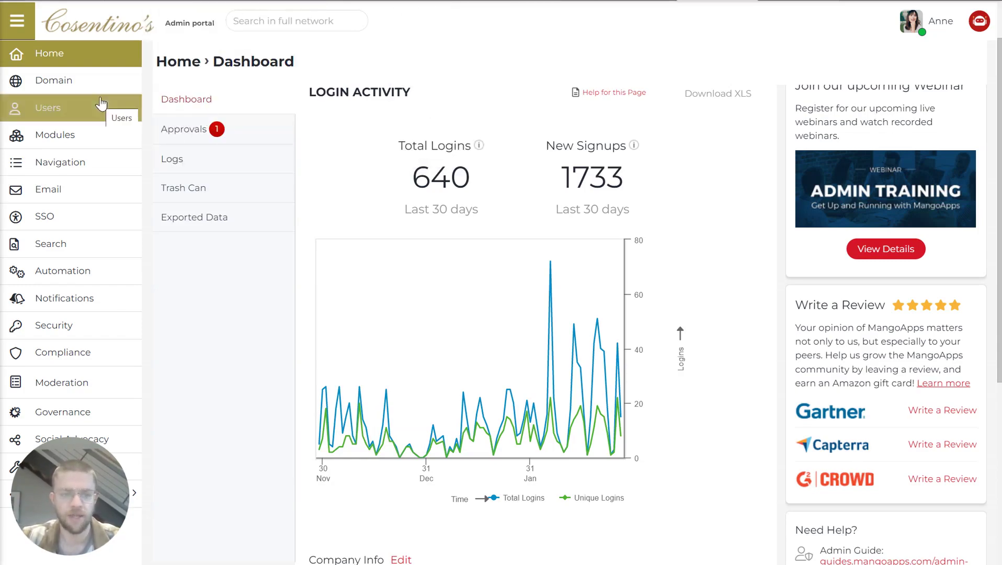
- Open Modules in the admin sidebar and scroll through the module list
click(84, 140)
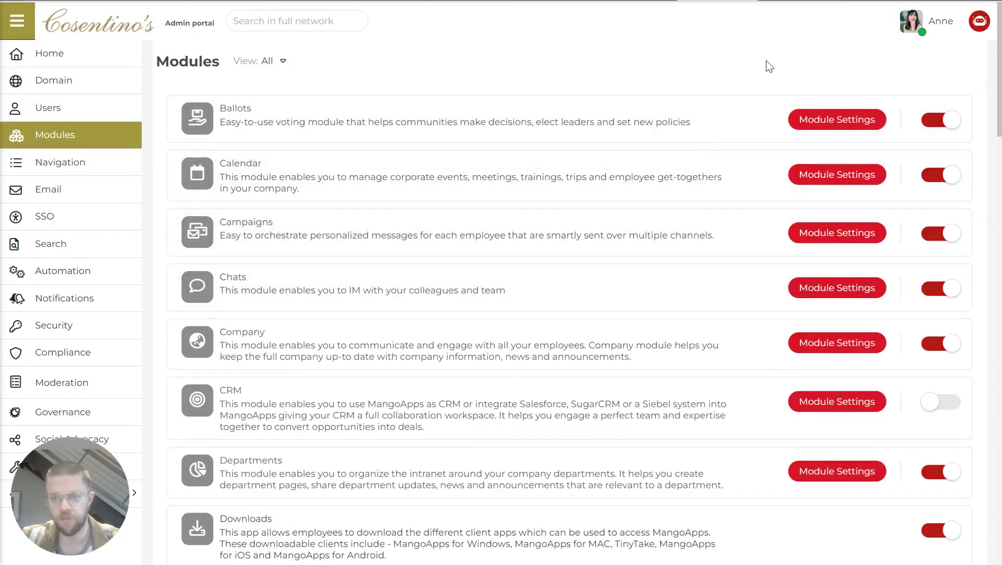
scroll(767, 60, down, 1)
scroll(765, 72, up, 1)
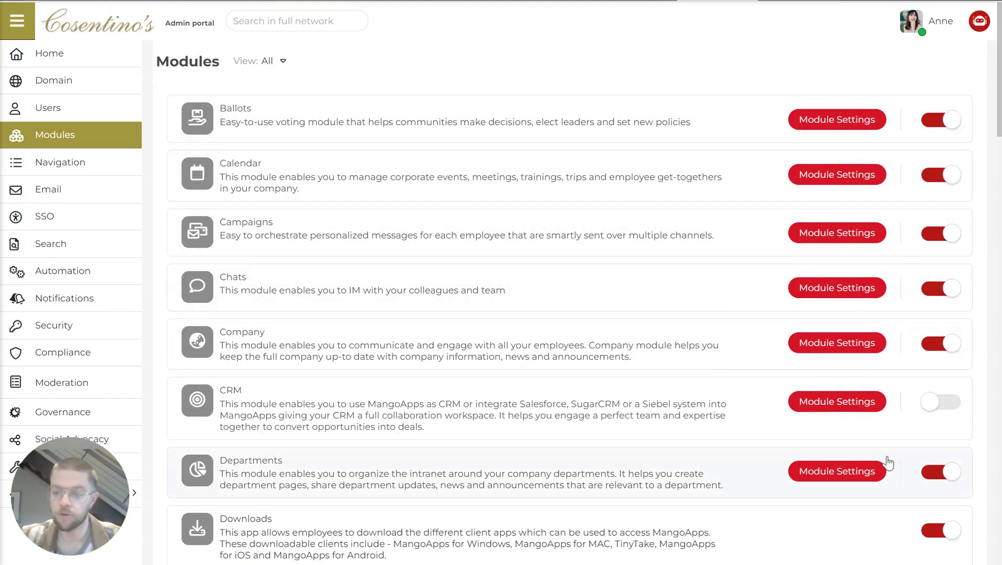
scroll(650, 327, down, 12)
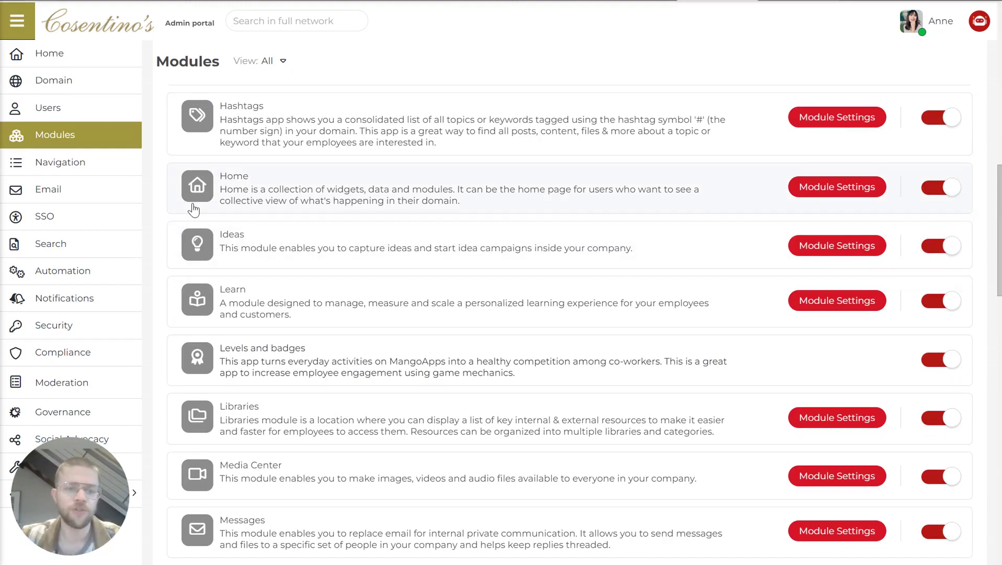
scroll(194, 208, down, 2)
- Open the admin Navigation page listing Webinar Team, Computershare and First Premier Bank menus
click(76, 161)
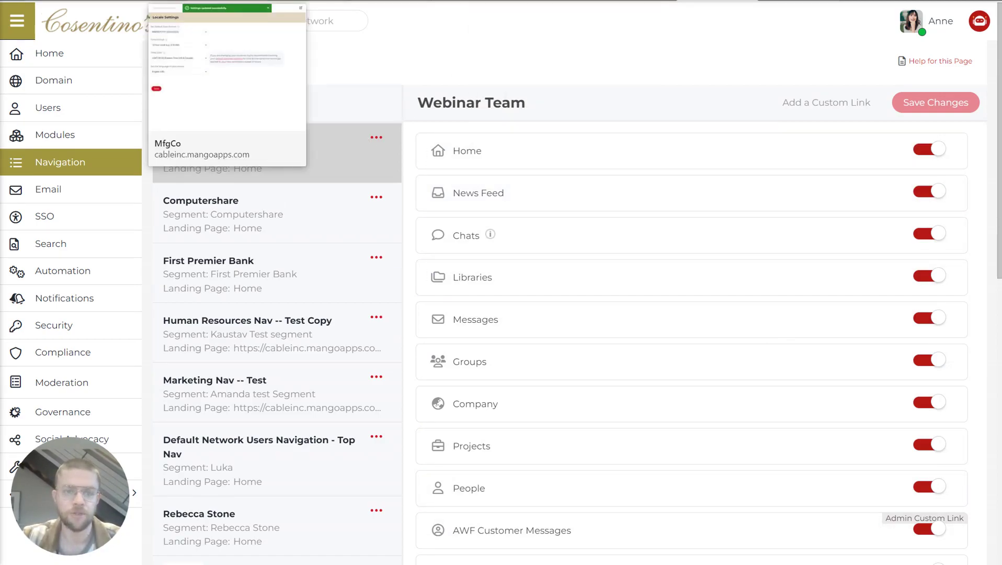
- Review the Locale Settings, main menu, CableInc course and Navigation pages, then switch to the MangoApps website
click(209, 1)
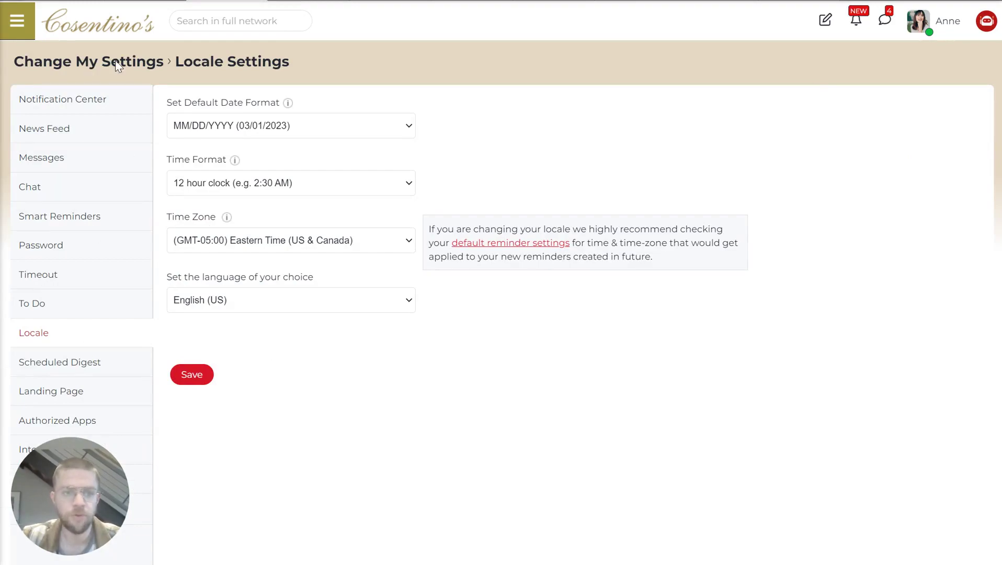
click(16, 20)
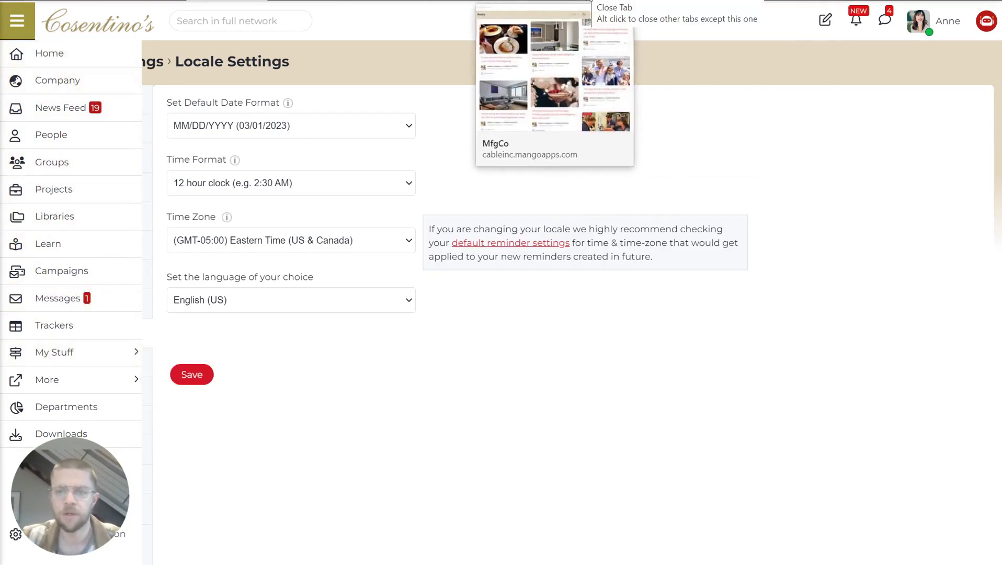
click(635, 1)
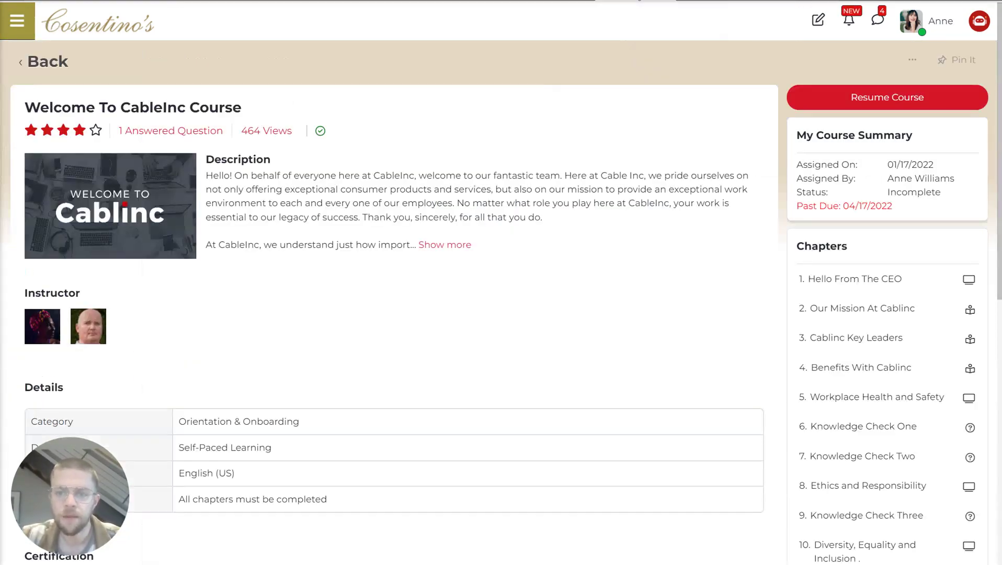
click(709, 1)
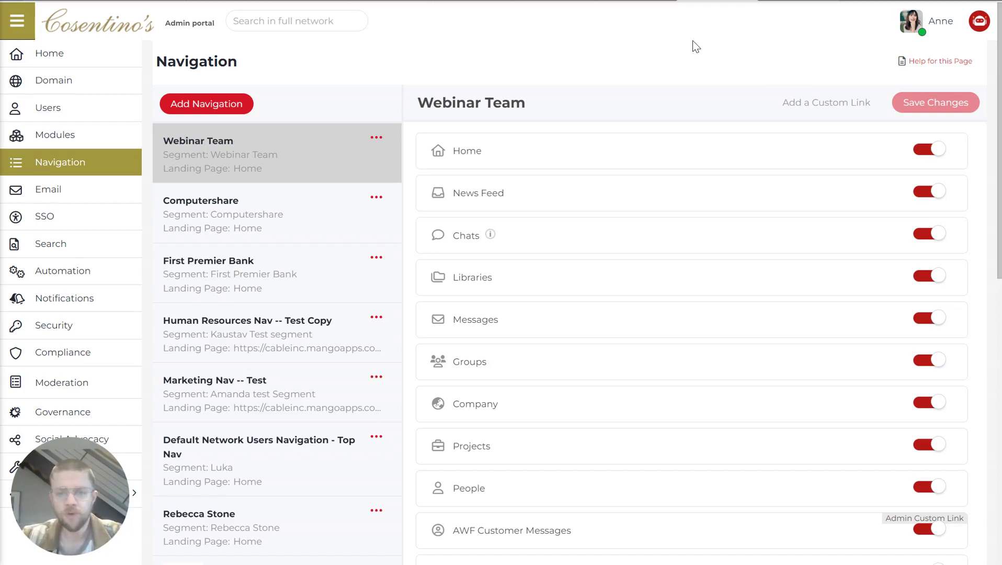
key(ctrl+Tab)
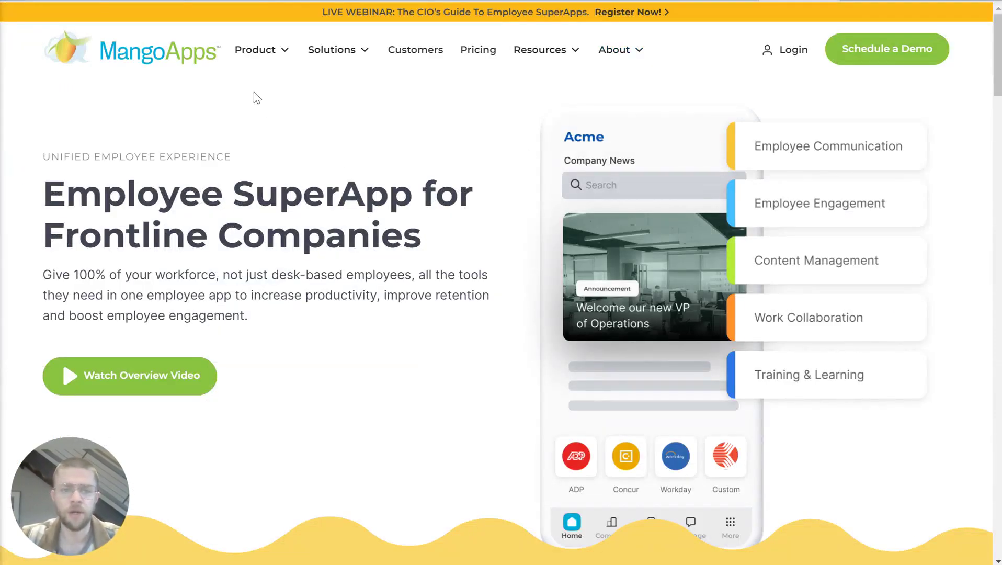
- Open the Case Studies & Whitepapers resources hub from the Resources menu
click(542, 64)
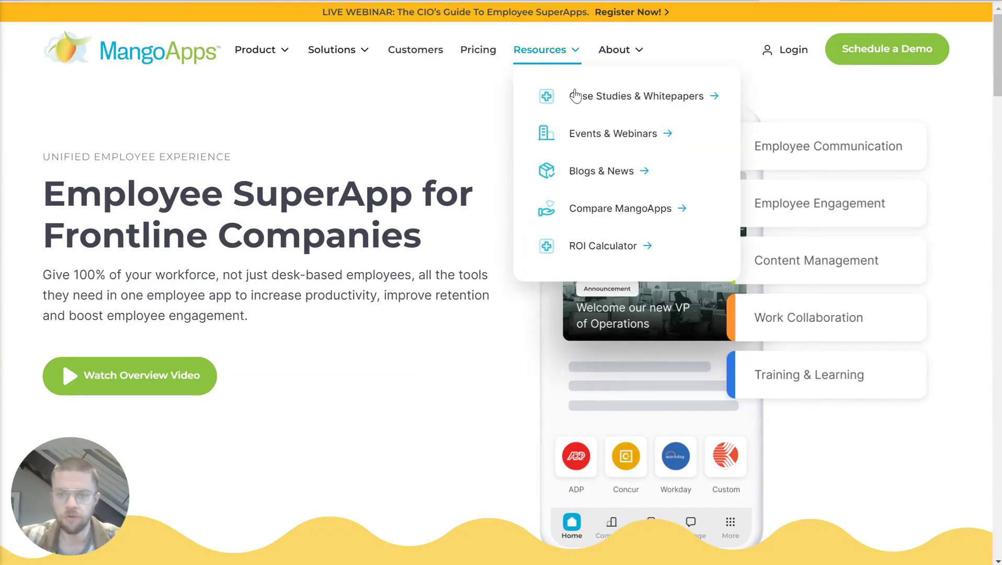
click(603, 100)
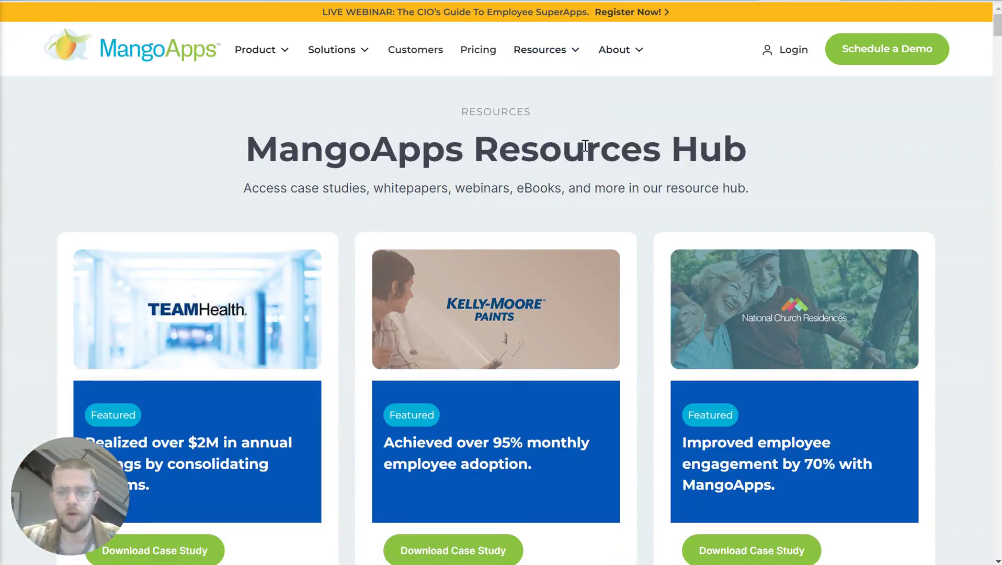
scroll(585, 145, down, 2)
scroll(585, 146, down, 2)
scroll(635, 345, down, 6)
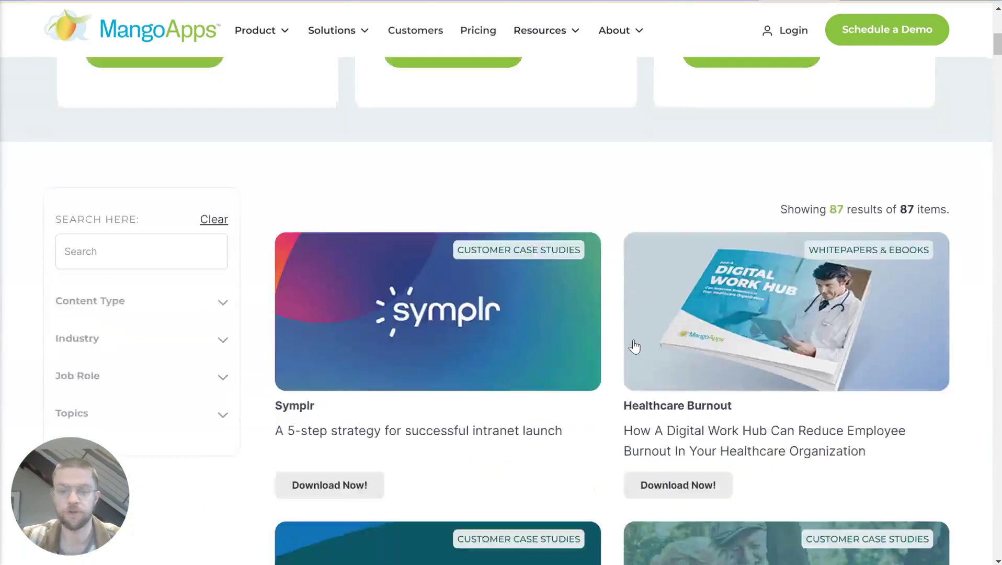
scroll(618, 137, down, 2)
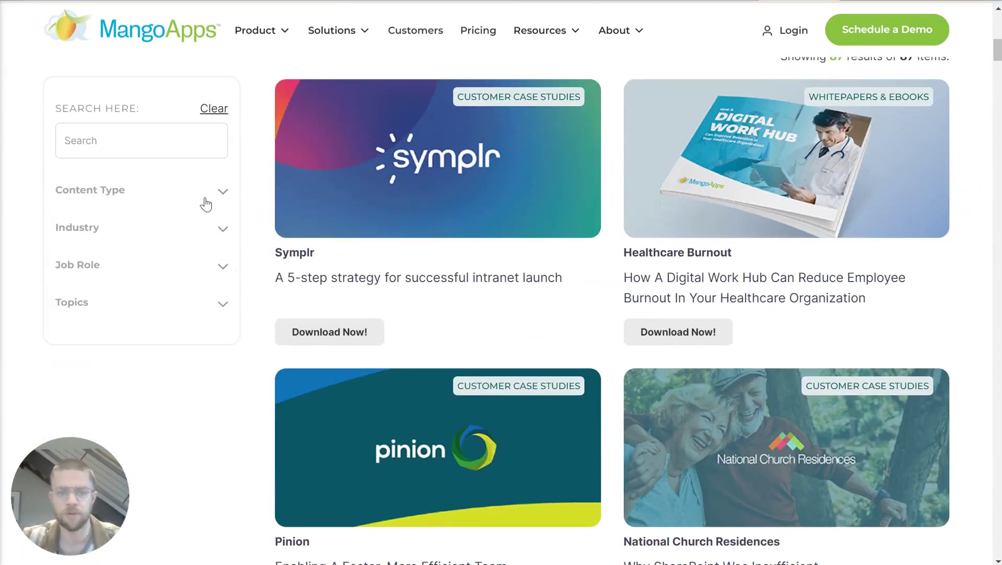
- Expand the Content Type filter, then go down to the page footer
click(132, 196)
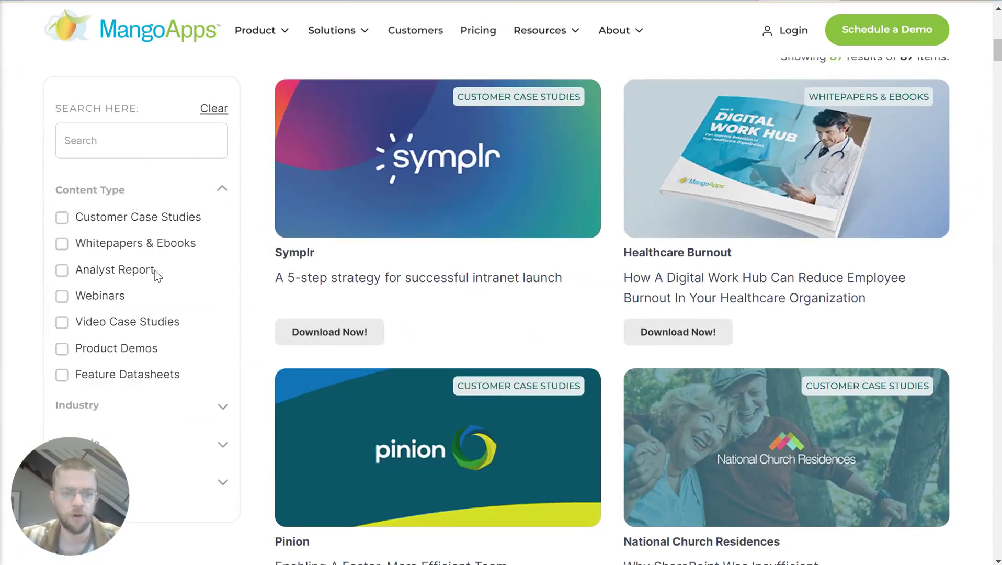
scroll(157, 274, down, 1)
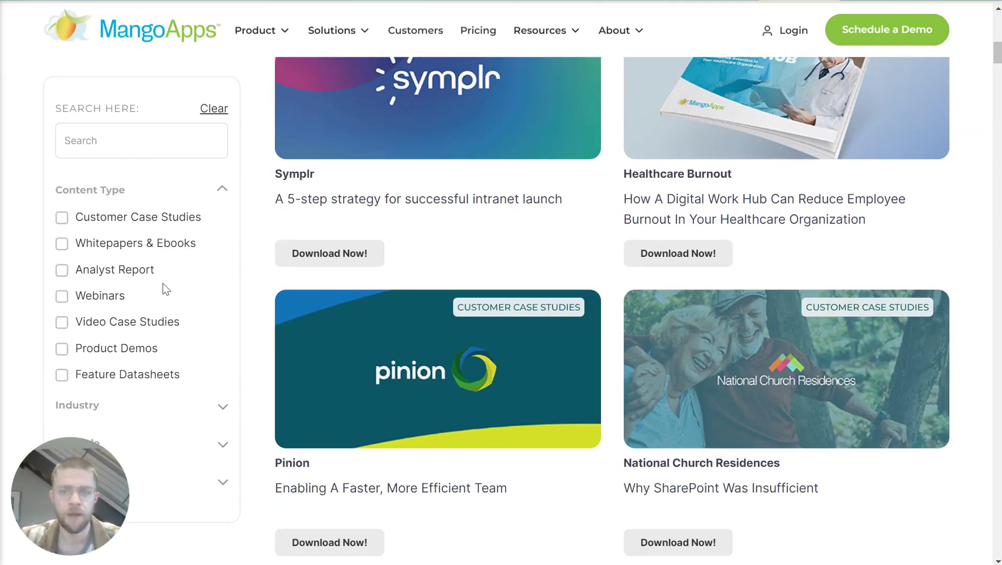
scroll(516, 115, up, 5)
scroll(515, 112, down, 4)
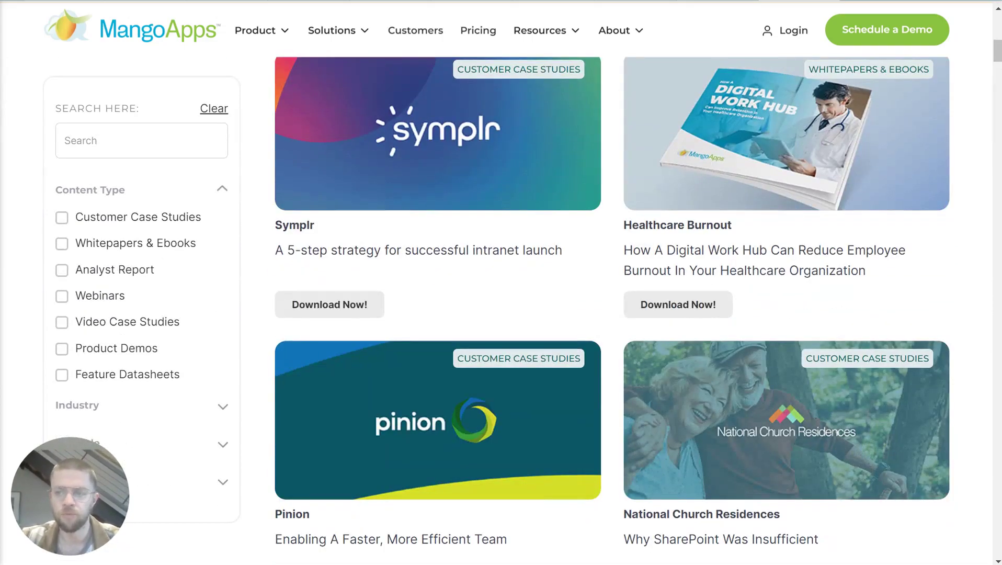
drag(992, 52, 997, 546)
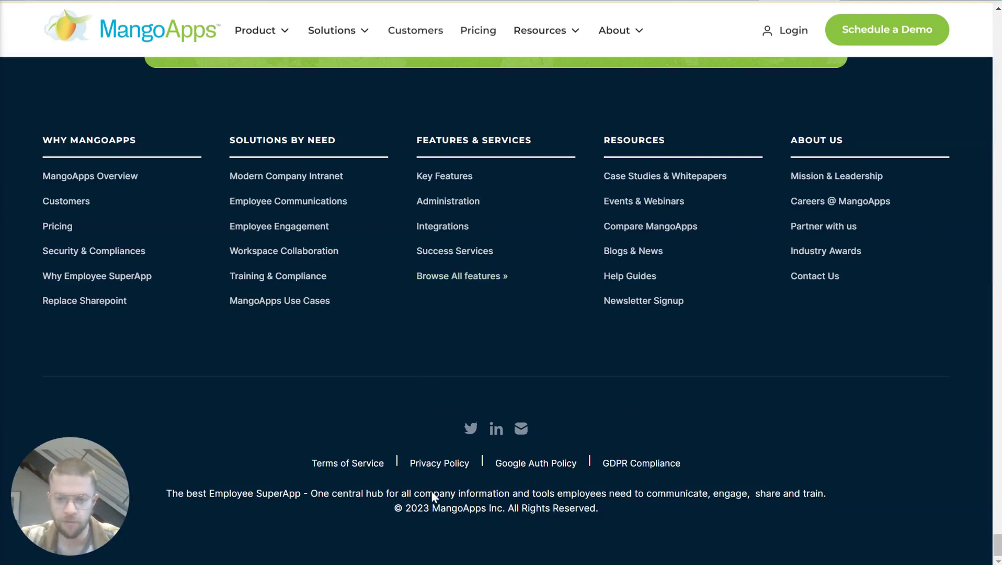
- From Browse All features, open the AI Powered Features page on converting posts to podcasts in 21 languages
click(441, 277)
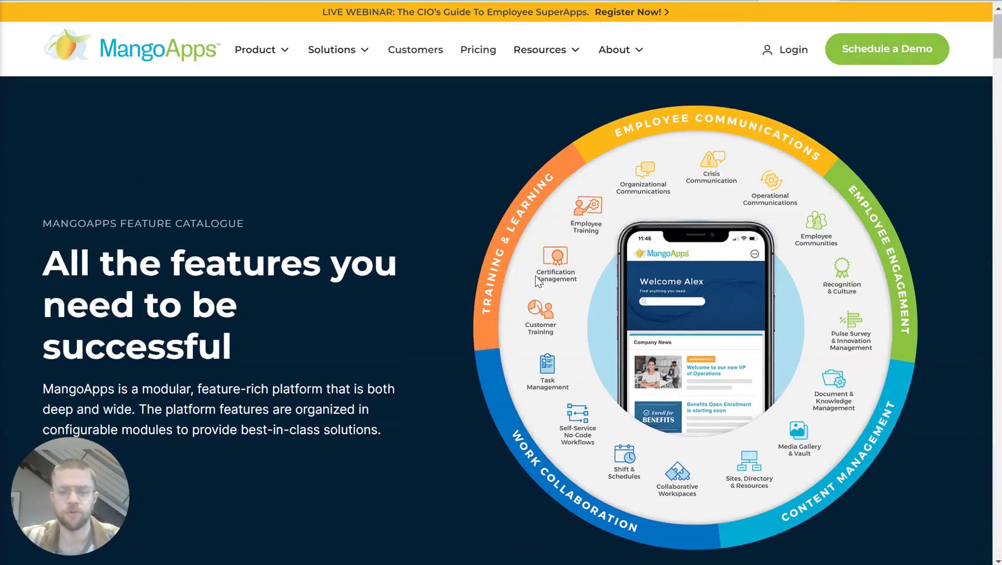
scroll(535, 277, down, 5)
scroll(539, 282, down, 3)
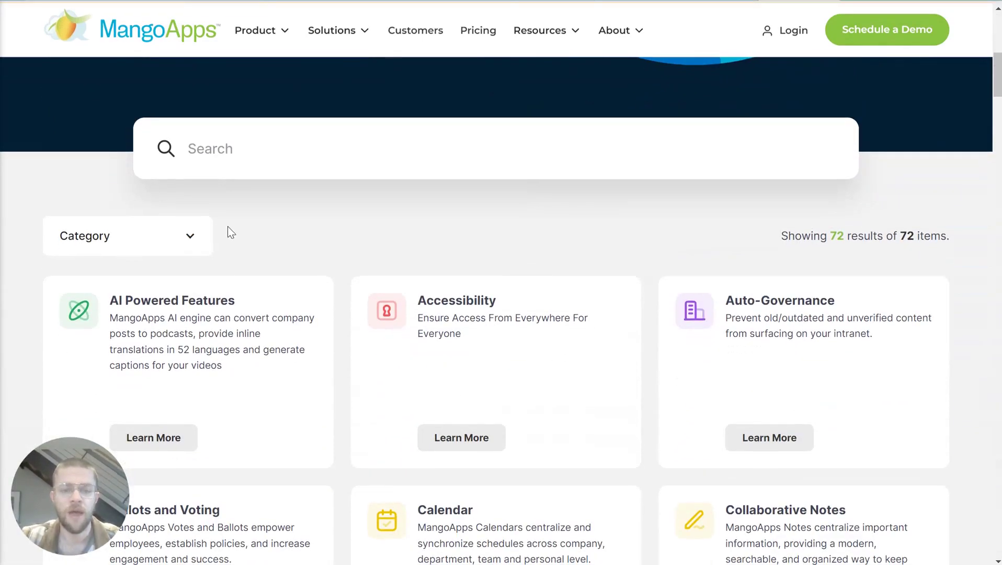
scroll(732, 387, down, 4)
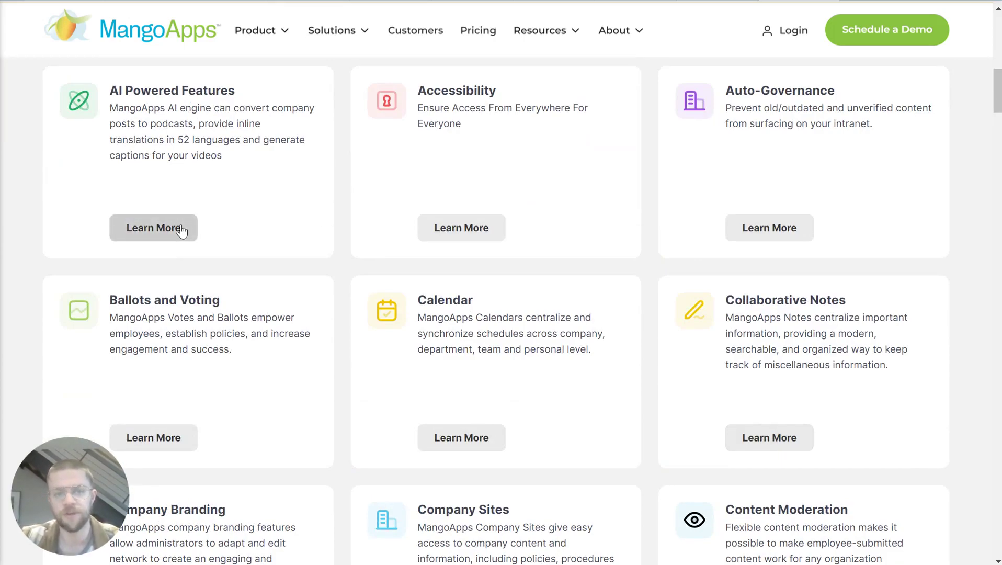
click(112, 226)
scroll(639, 270, down, 5)
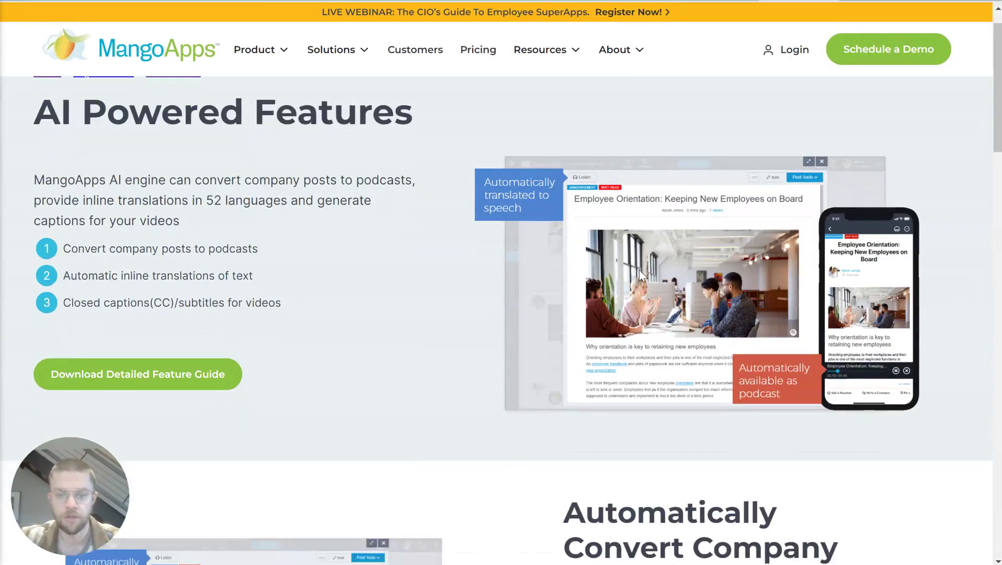
scroll(639, 269, down, 2)
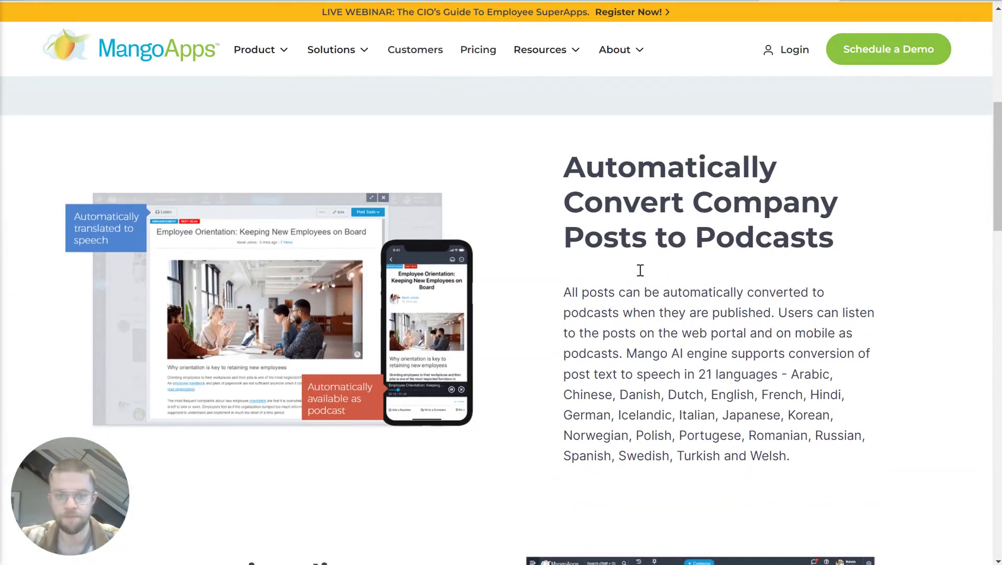
scroll(639, 270, down, 1)
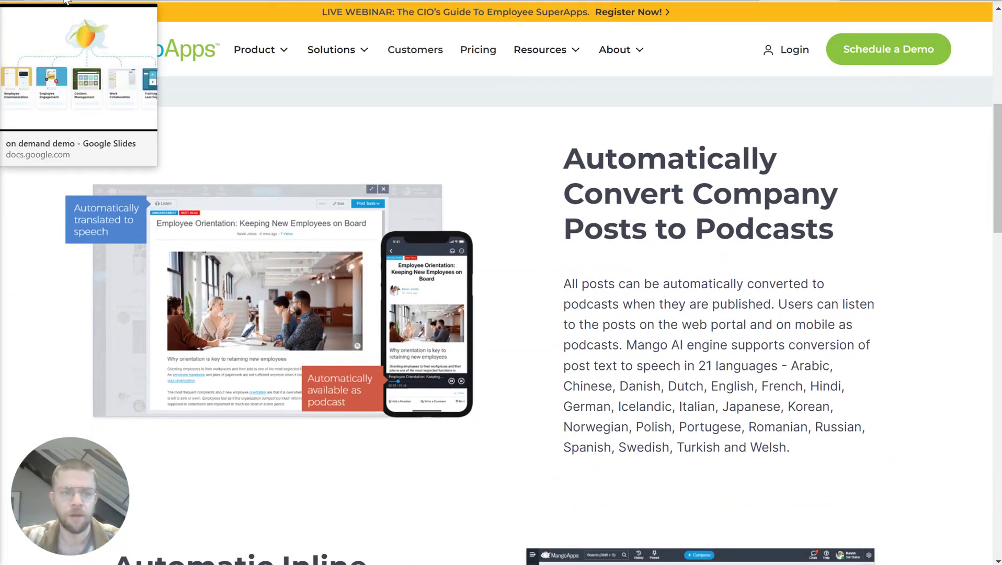